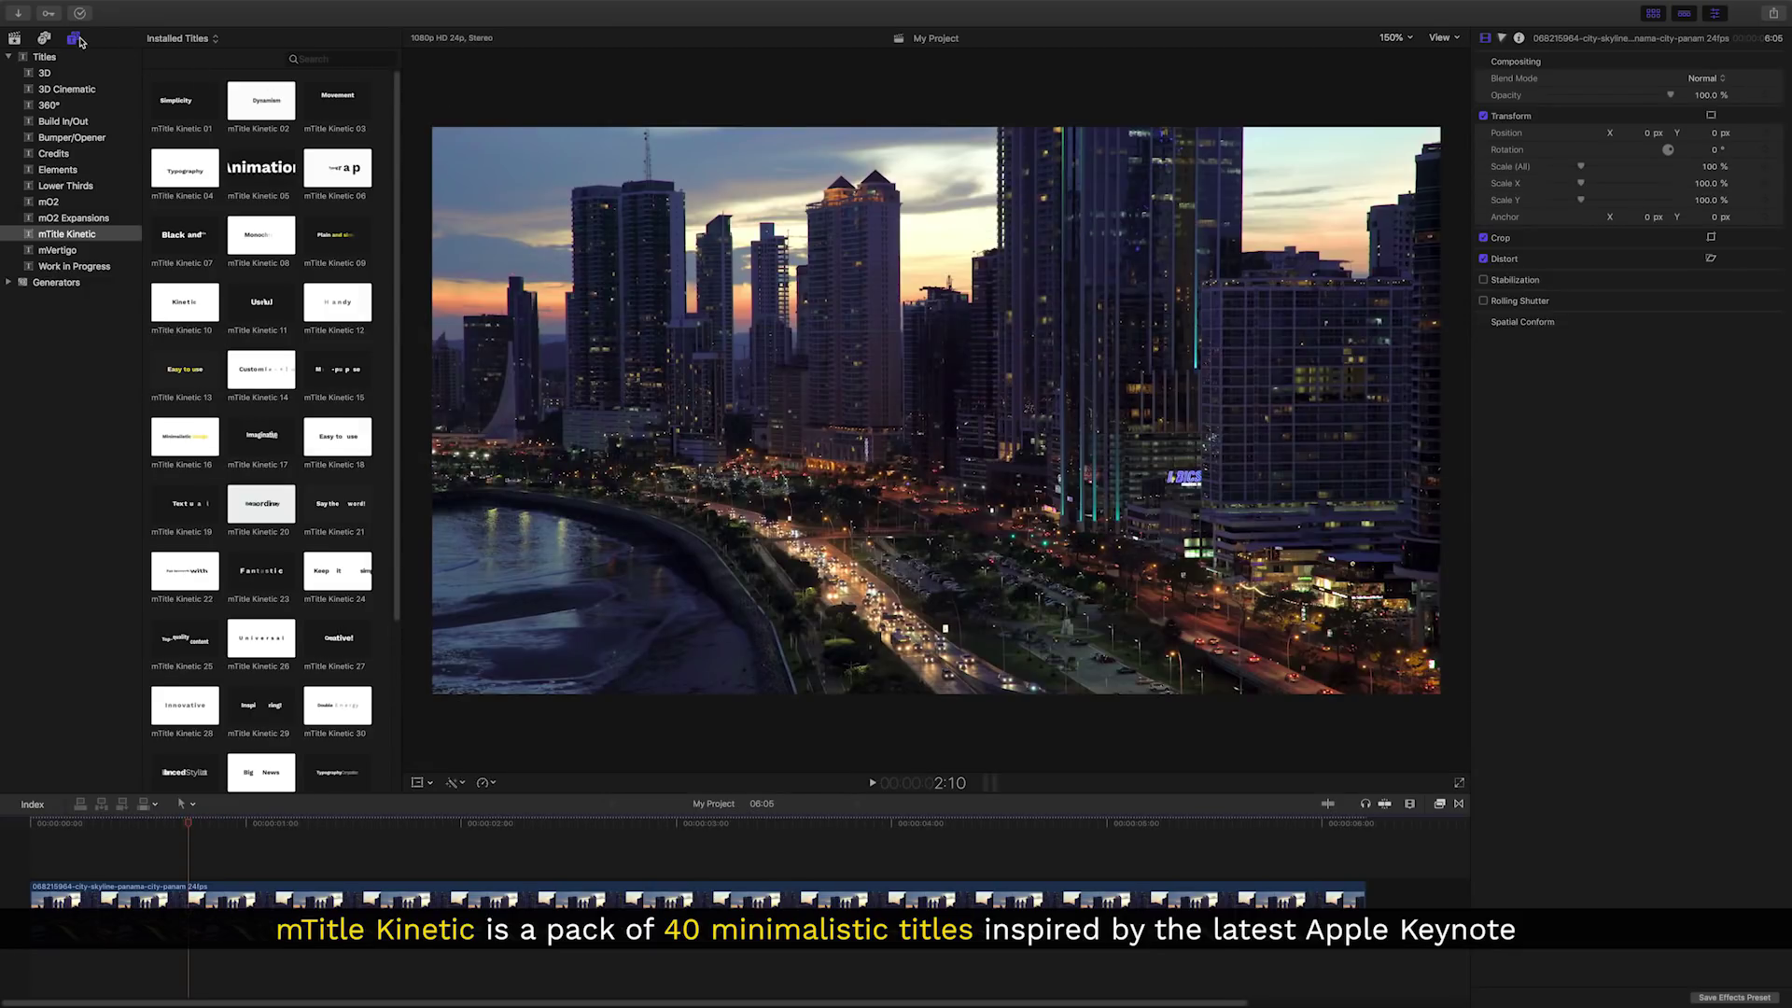
Select the mTitle Kinetic category in the Titles sidebar
click(98, 240)
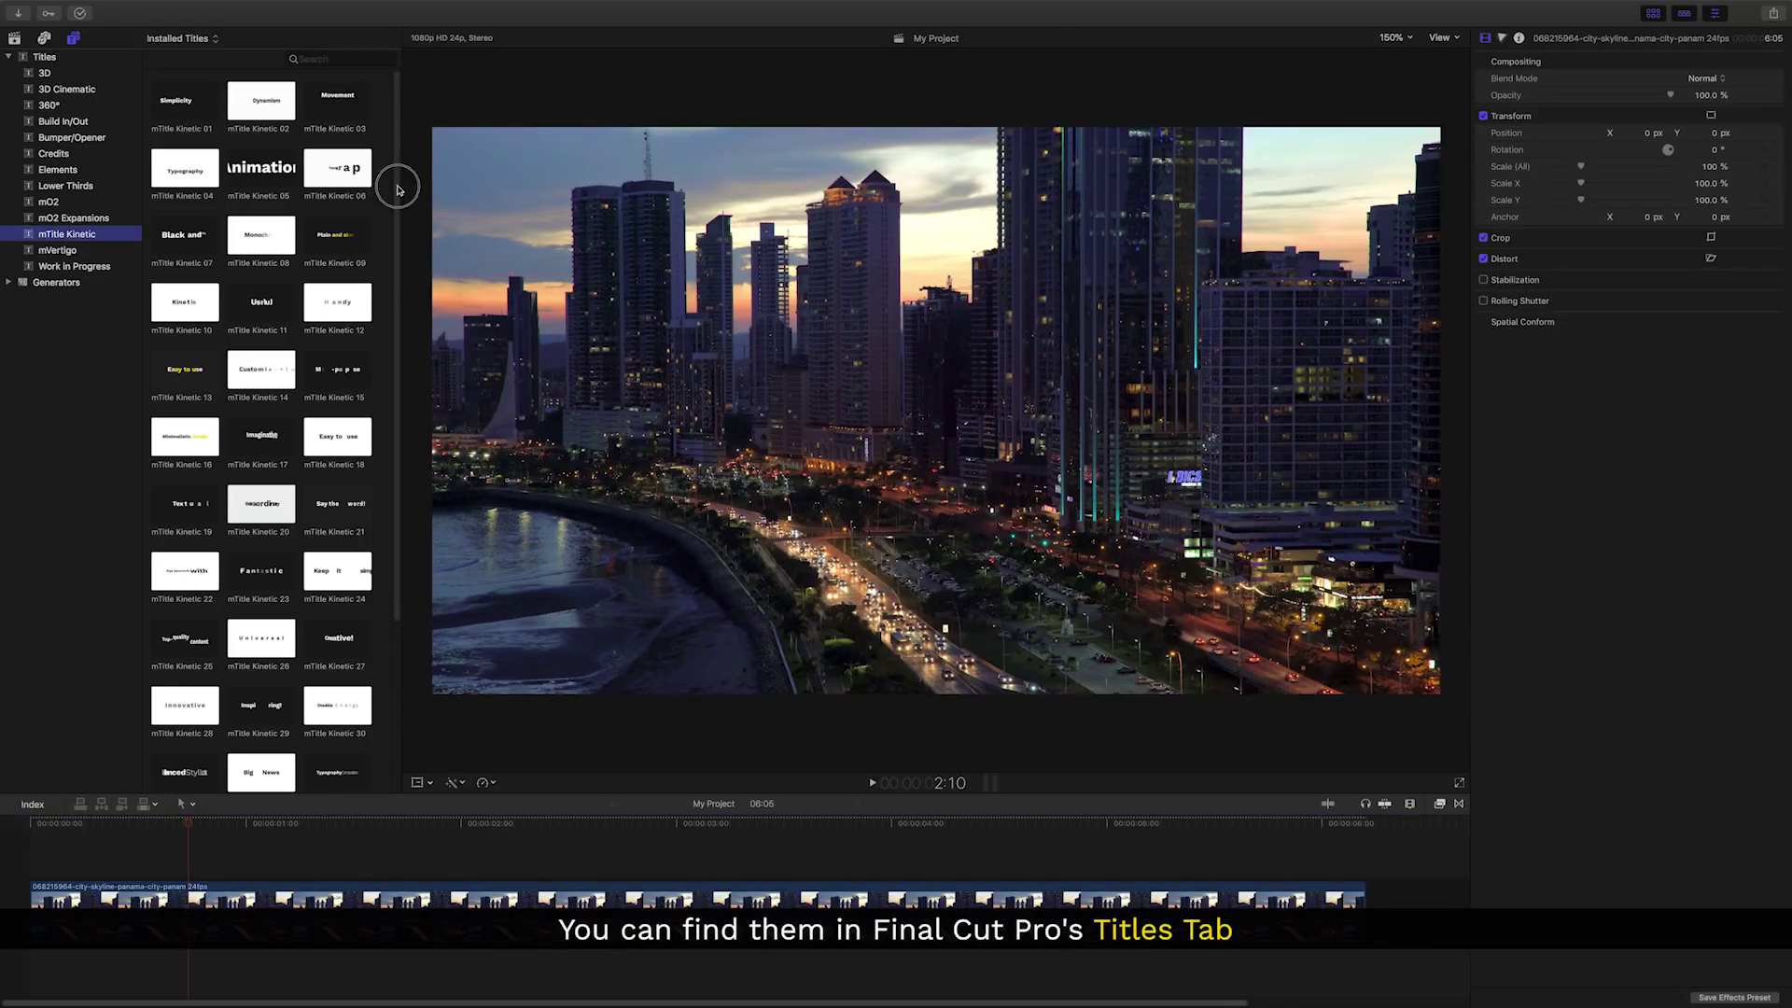
Add mTitle Kinetic 12 above the skyline clip and extend it to 4:06
mouse_move(397, 181)
mouse_down()
mouse_move(397, 440)
mouse_move(397, 160)
mouse_up()
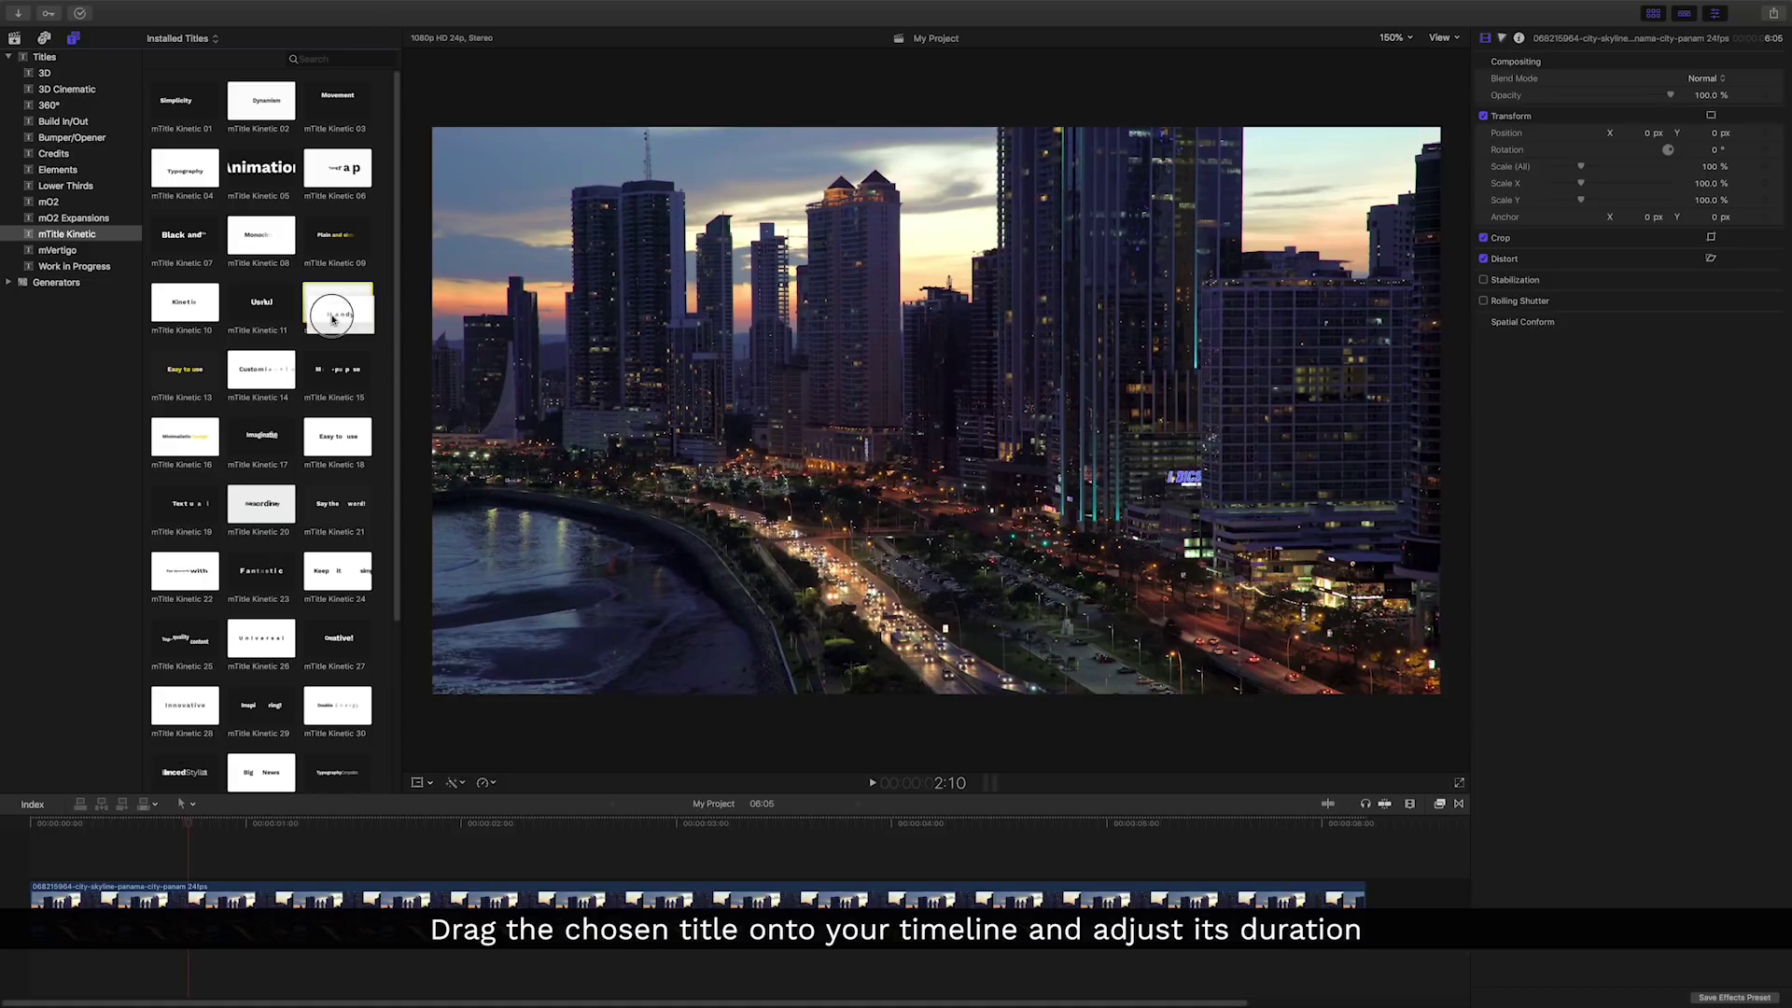
drag(351, 314, 79, 862)
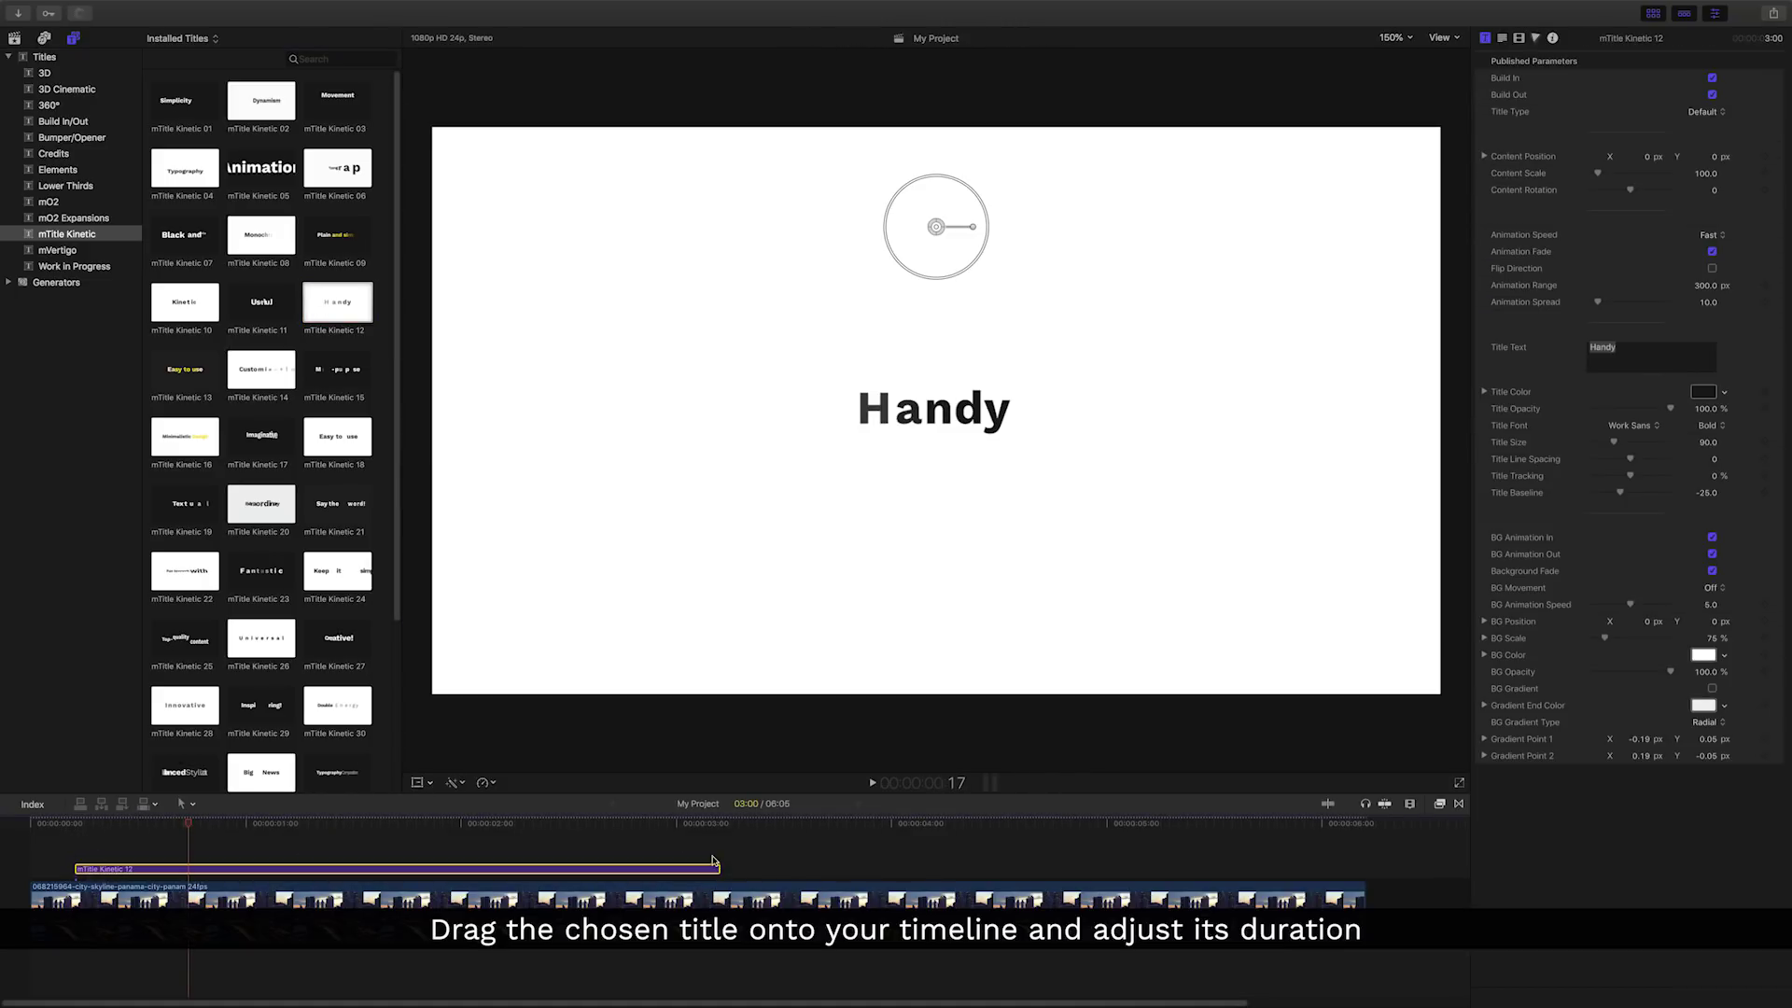
drag(719, 870, 987, 869)
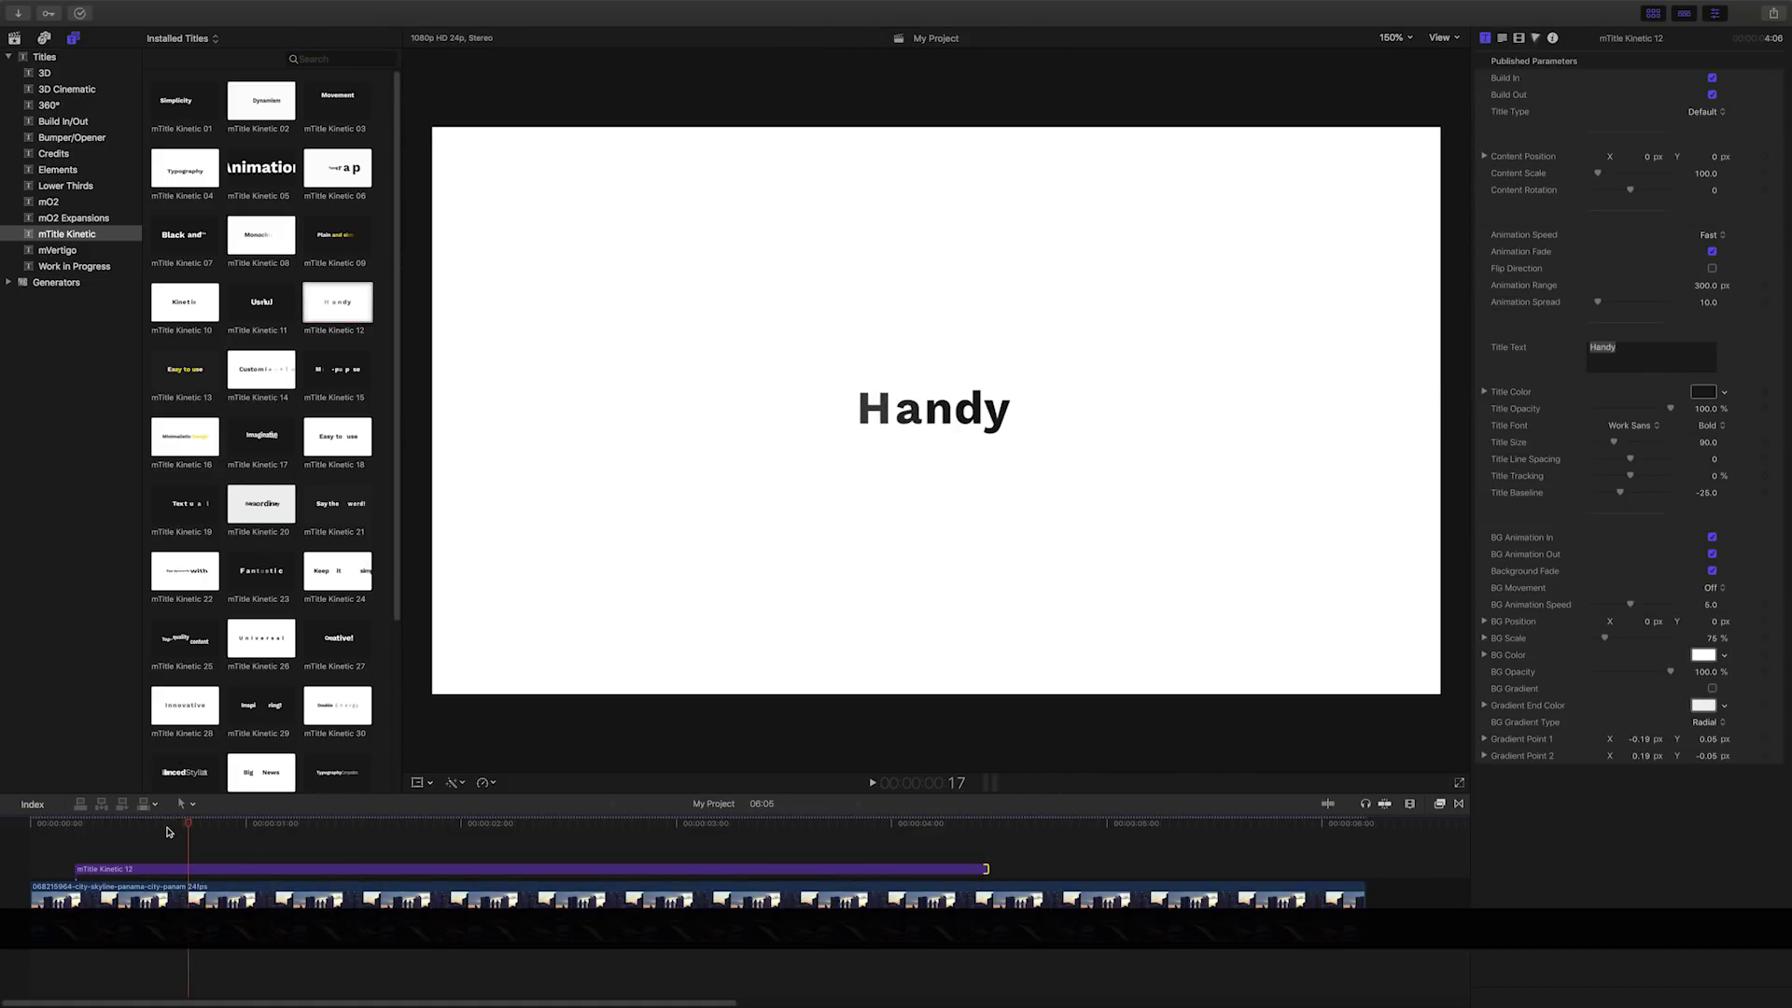
drag(171, 825, 158, 827)
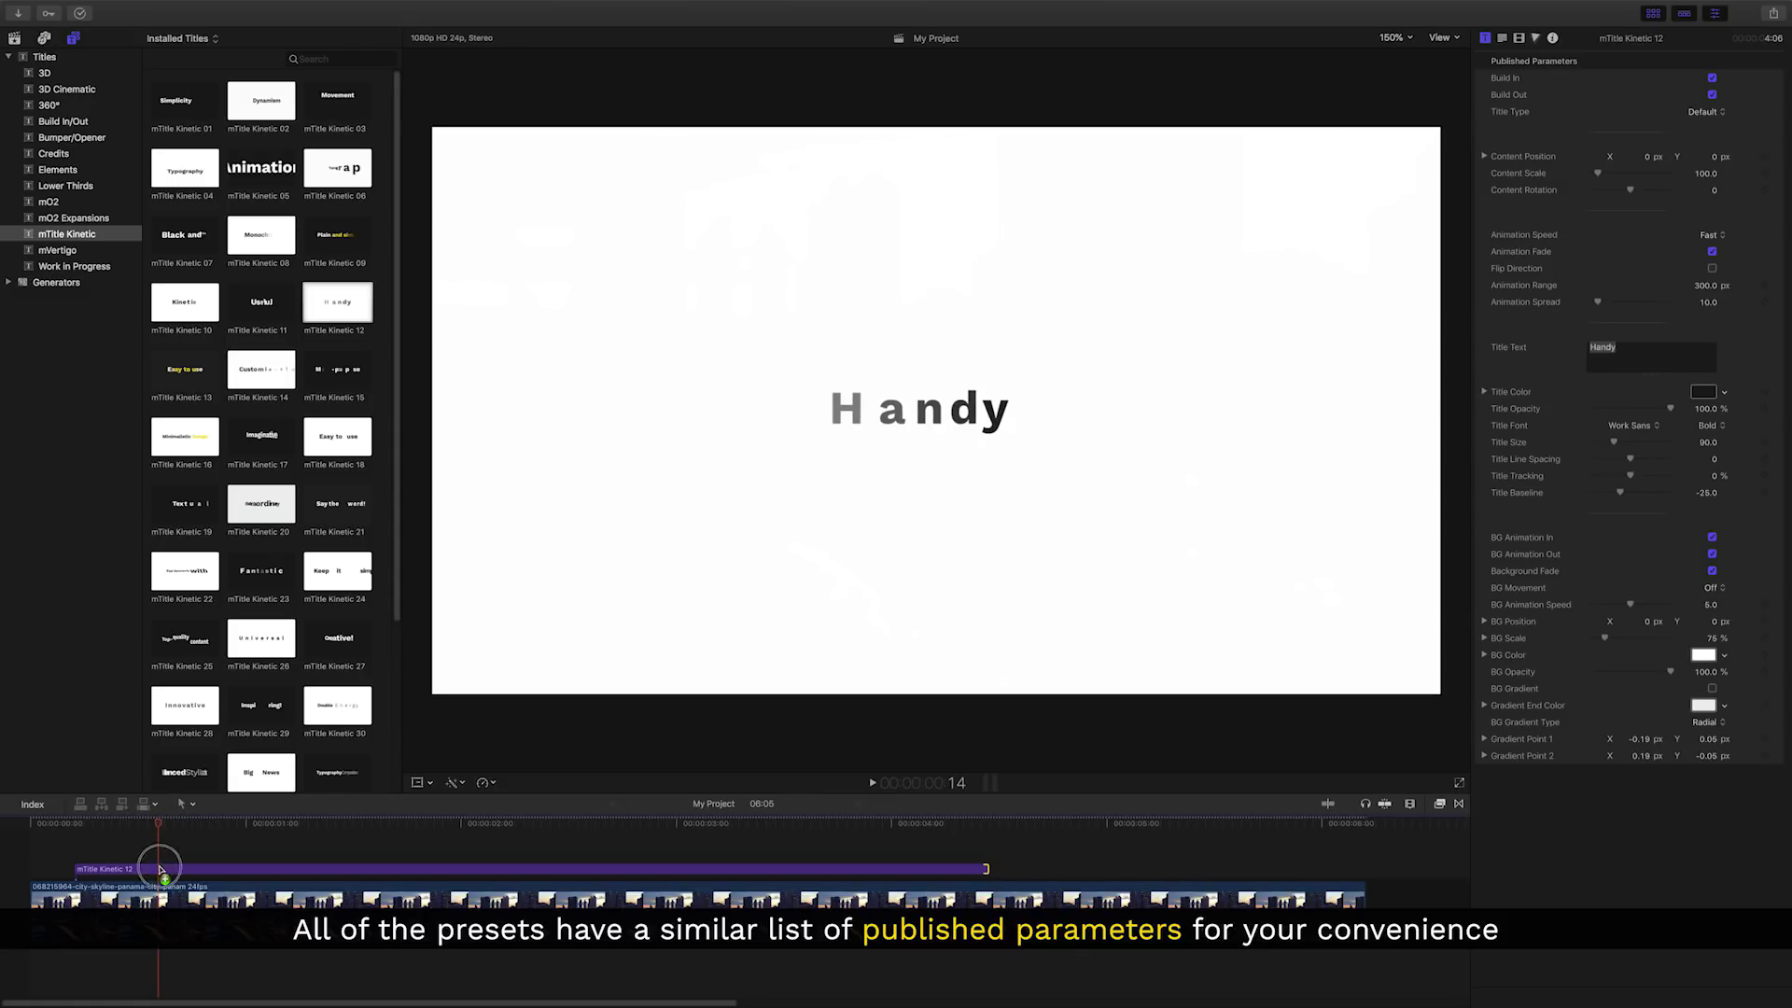
Keep Build In enabled on the Handy title and set its Title Type to Typography Alpha
click(160, 870)
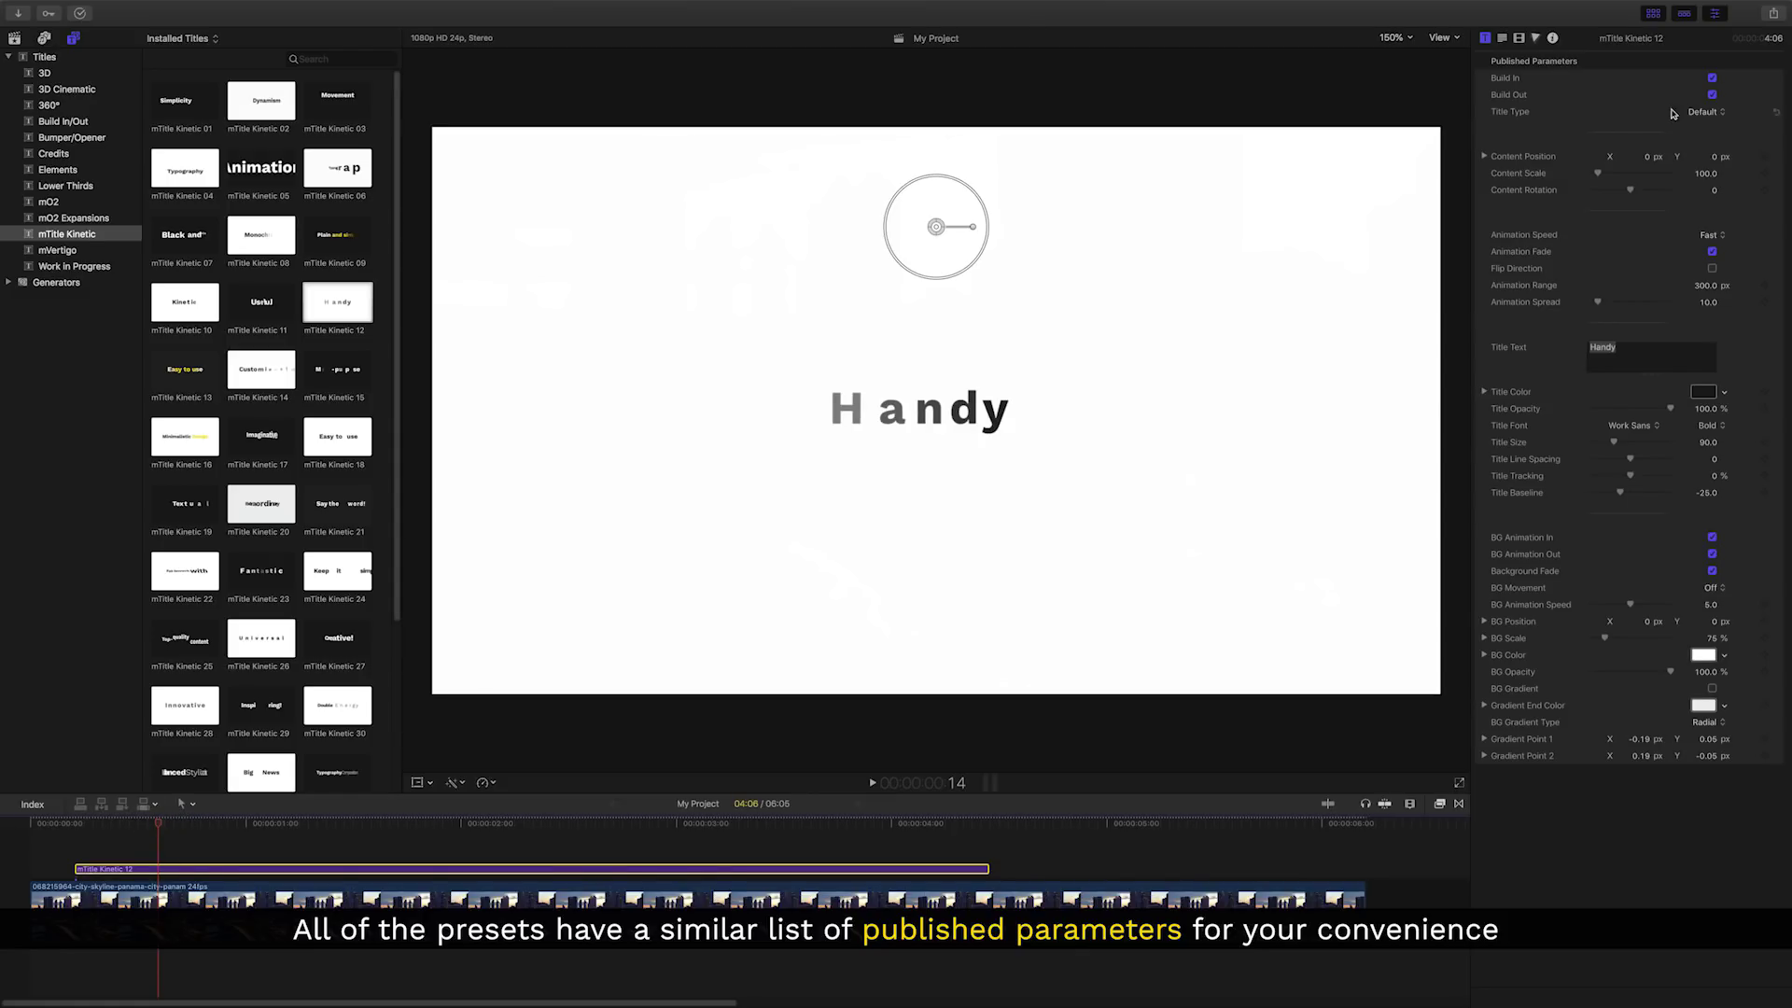
click(1714, 79)
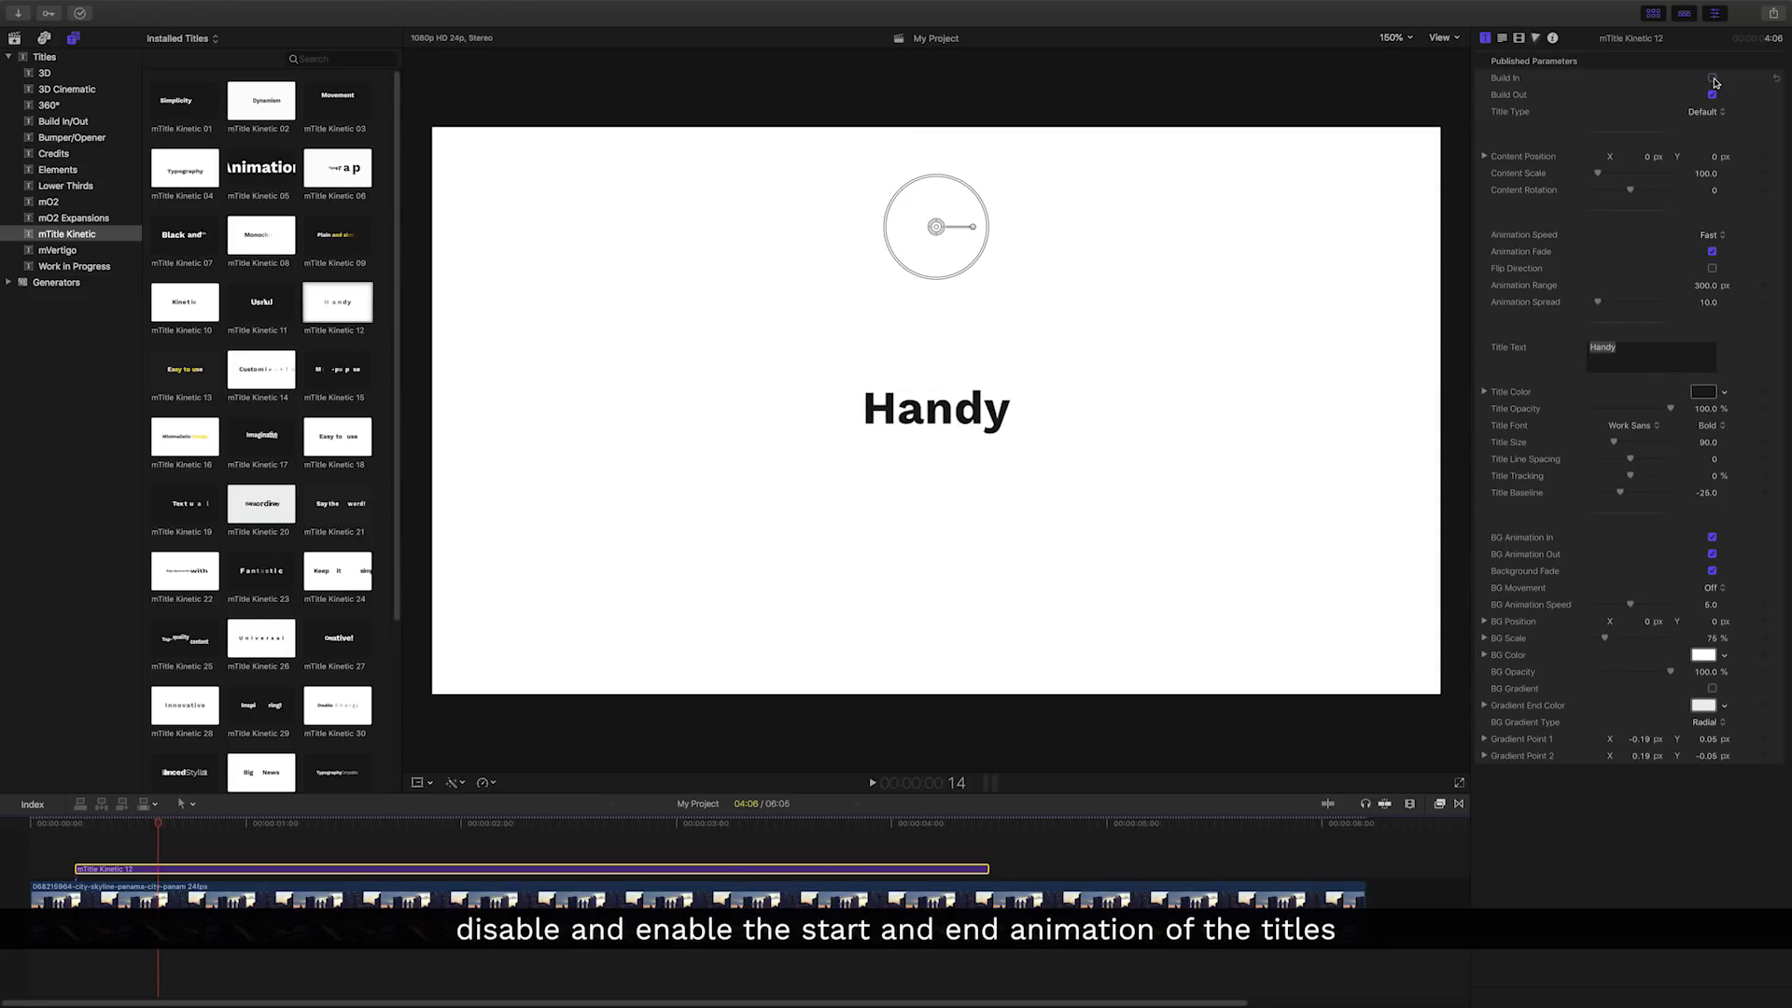
click(1713, 79)
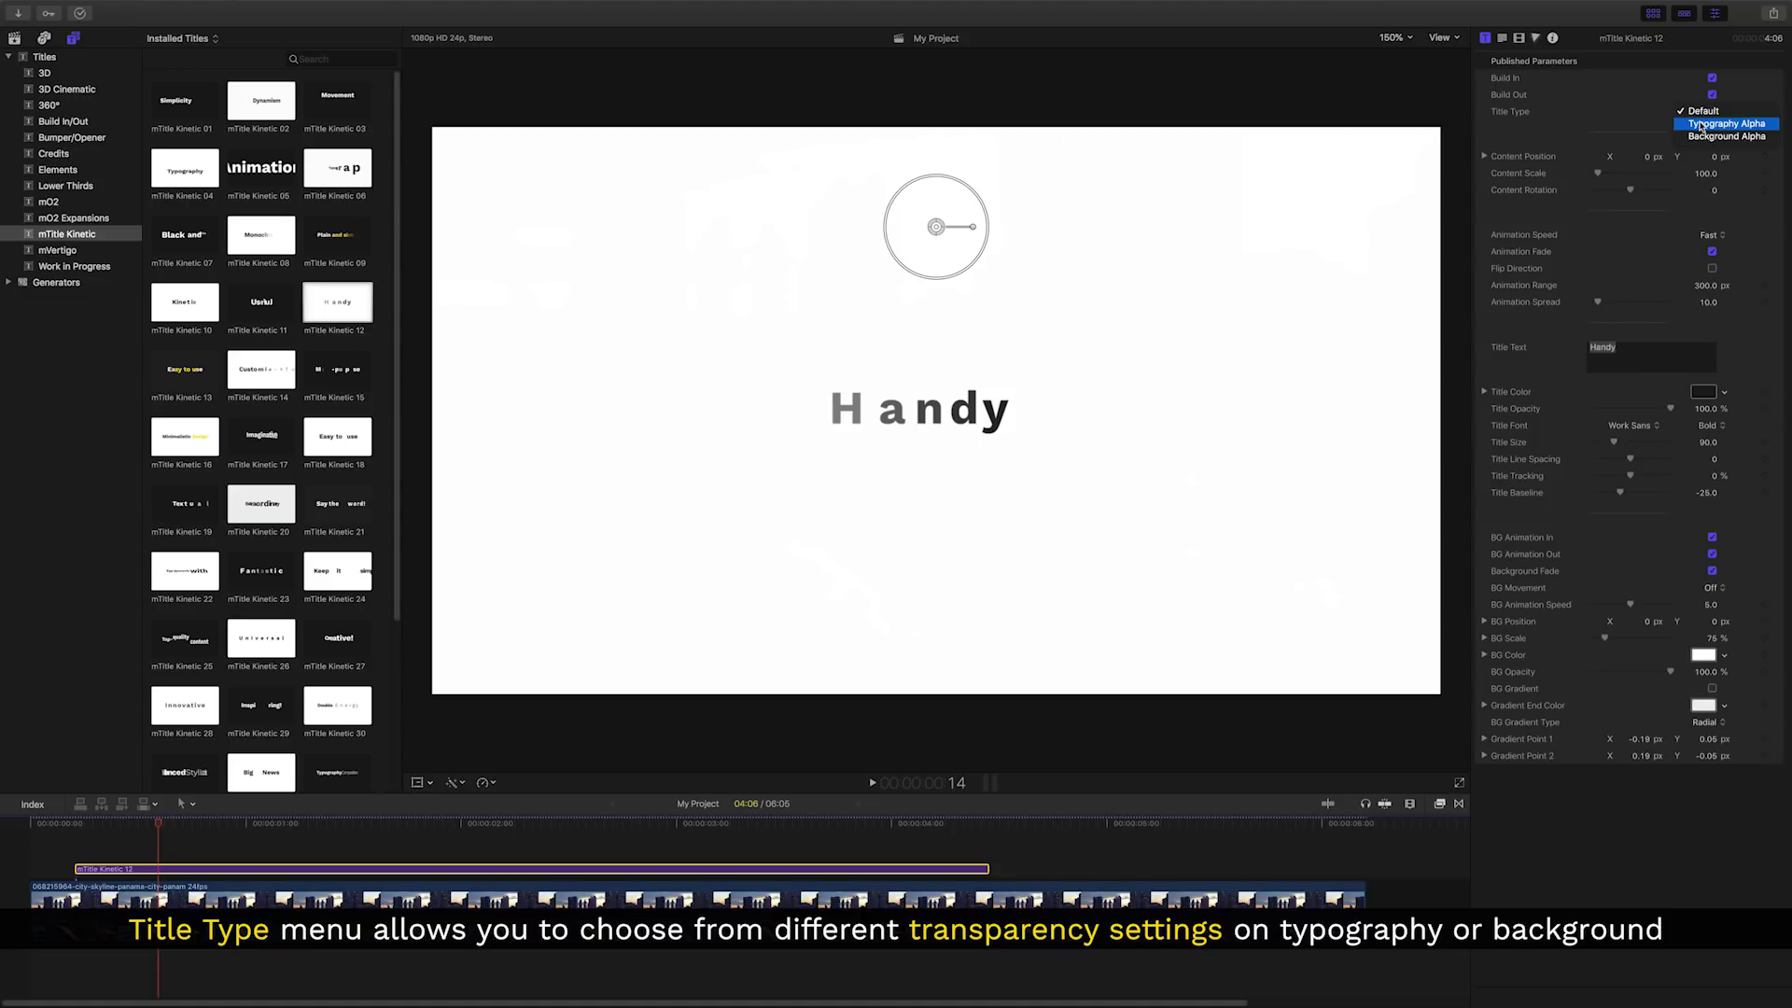
click(1703, 118)
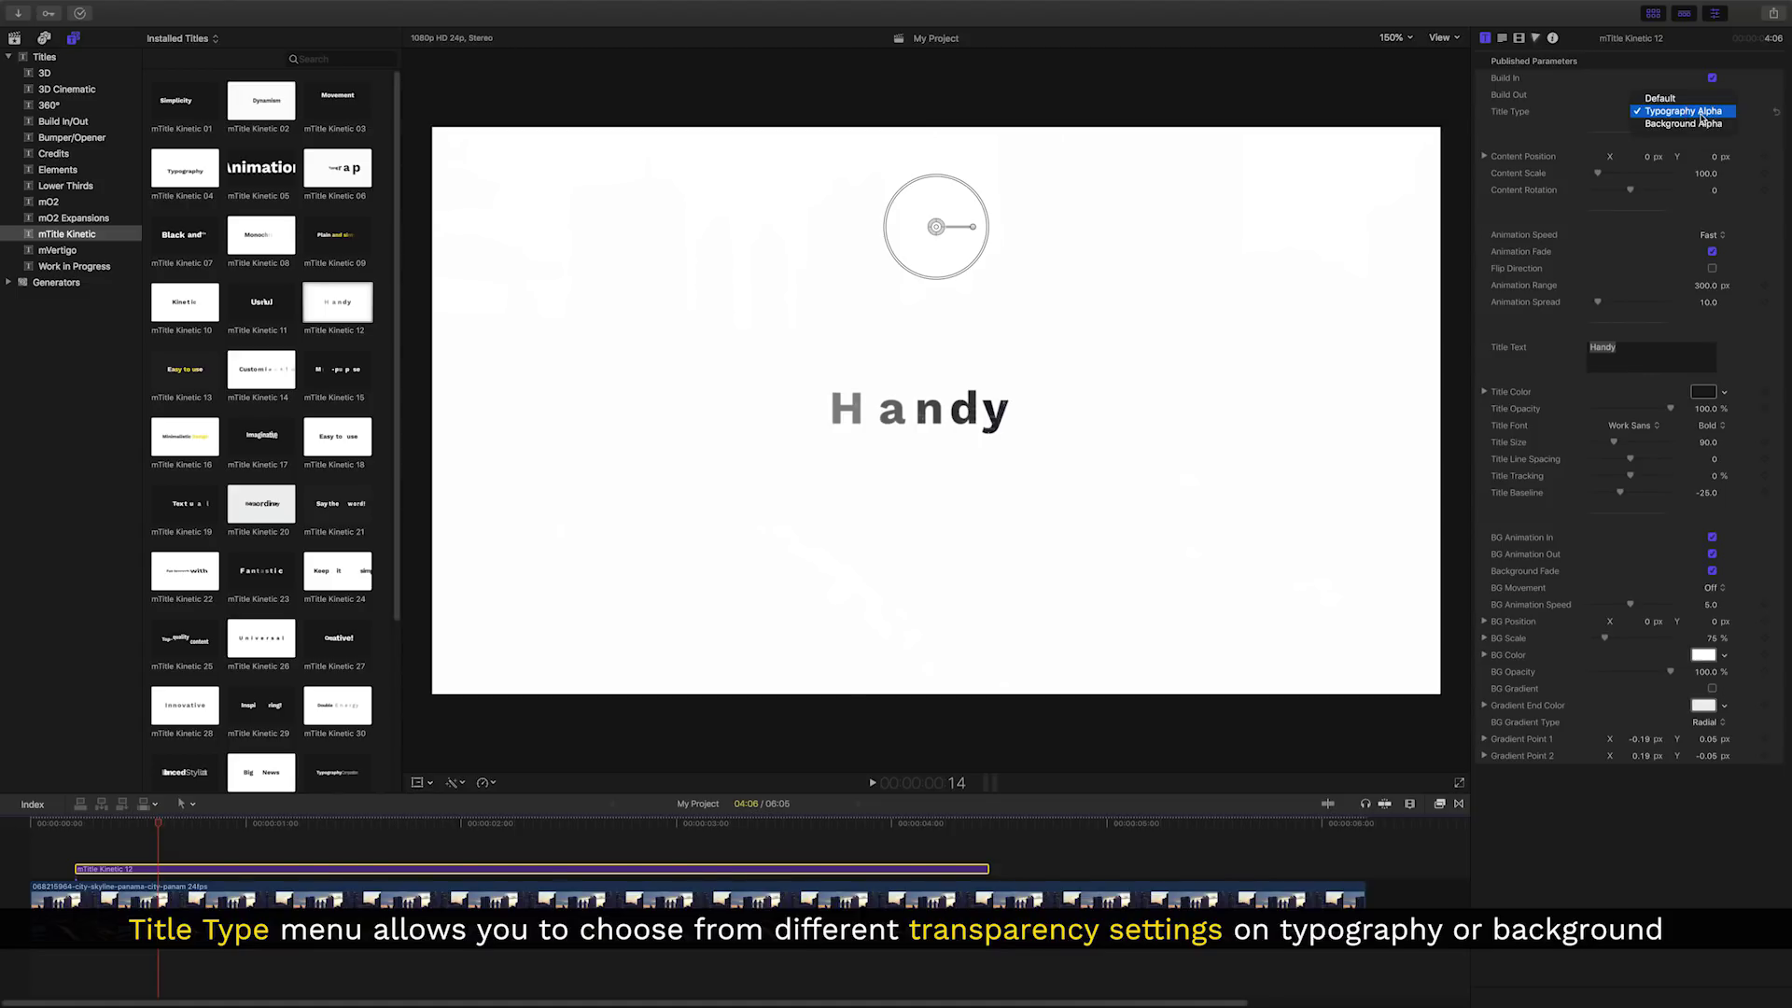
click(1699, 124)
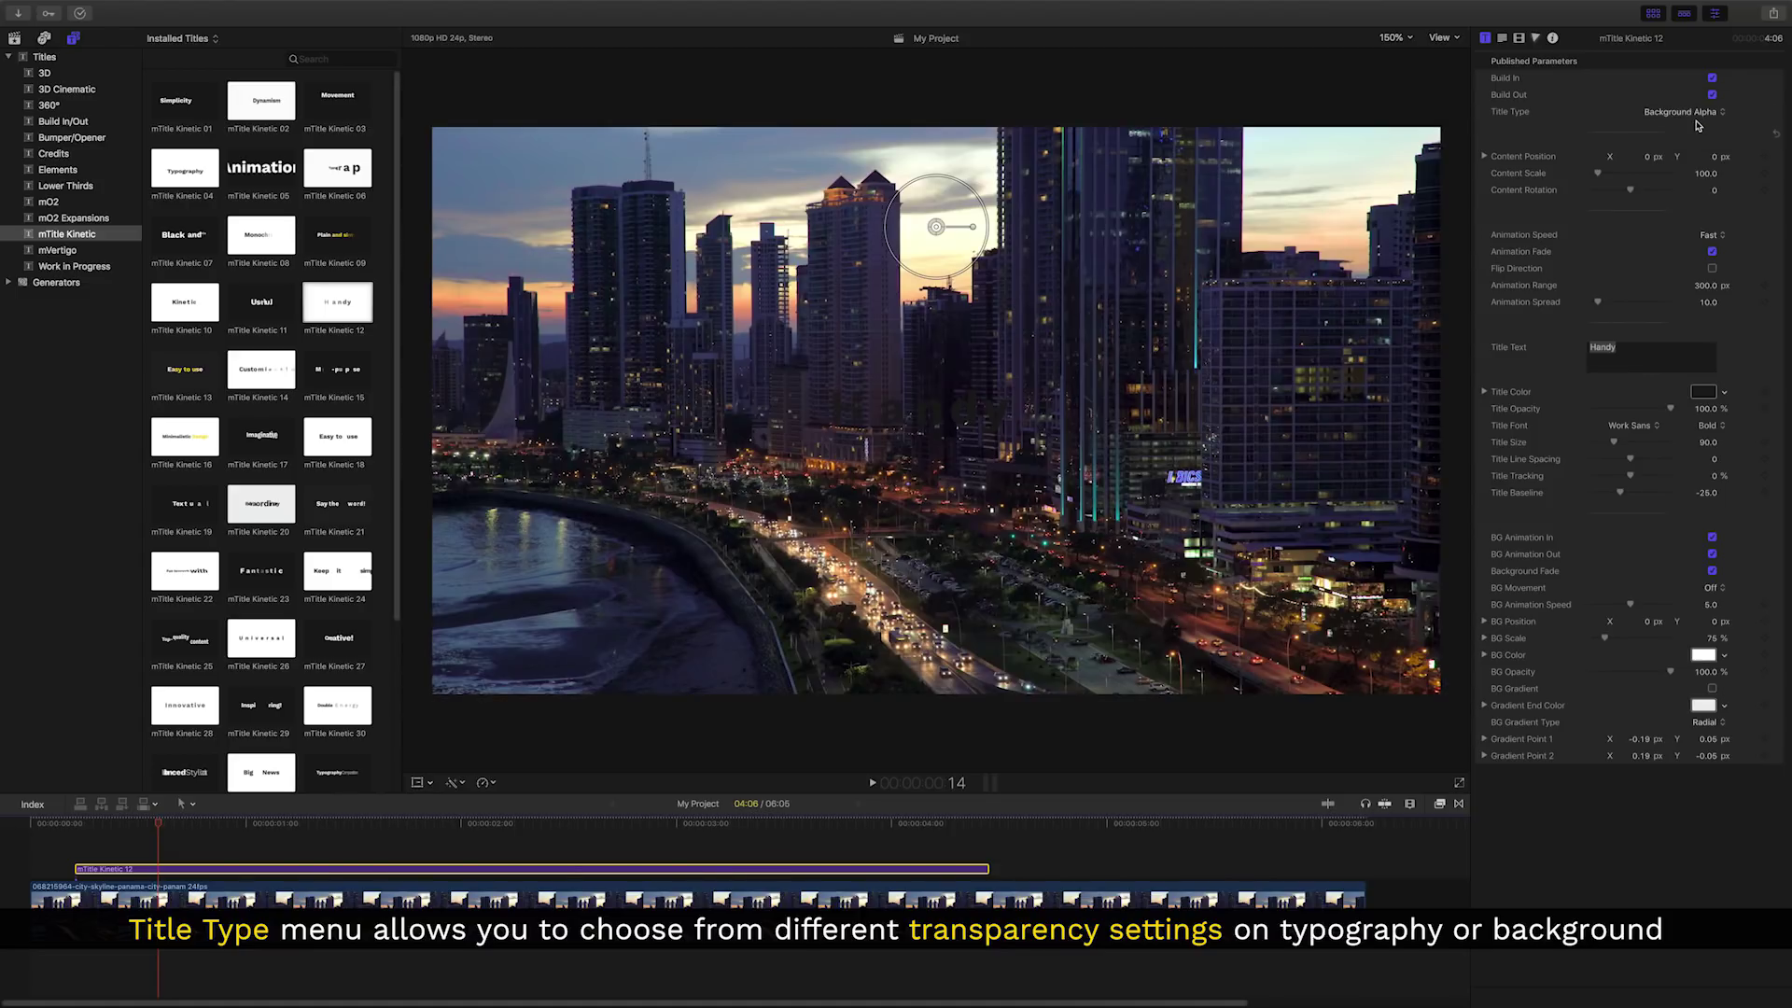
click(1698, 117)
click(1697, 100)
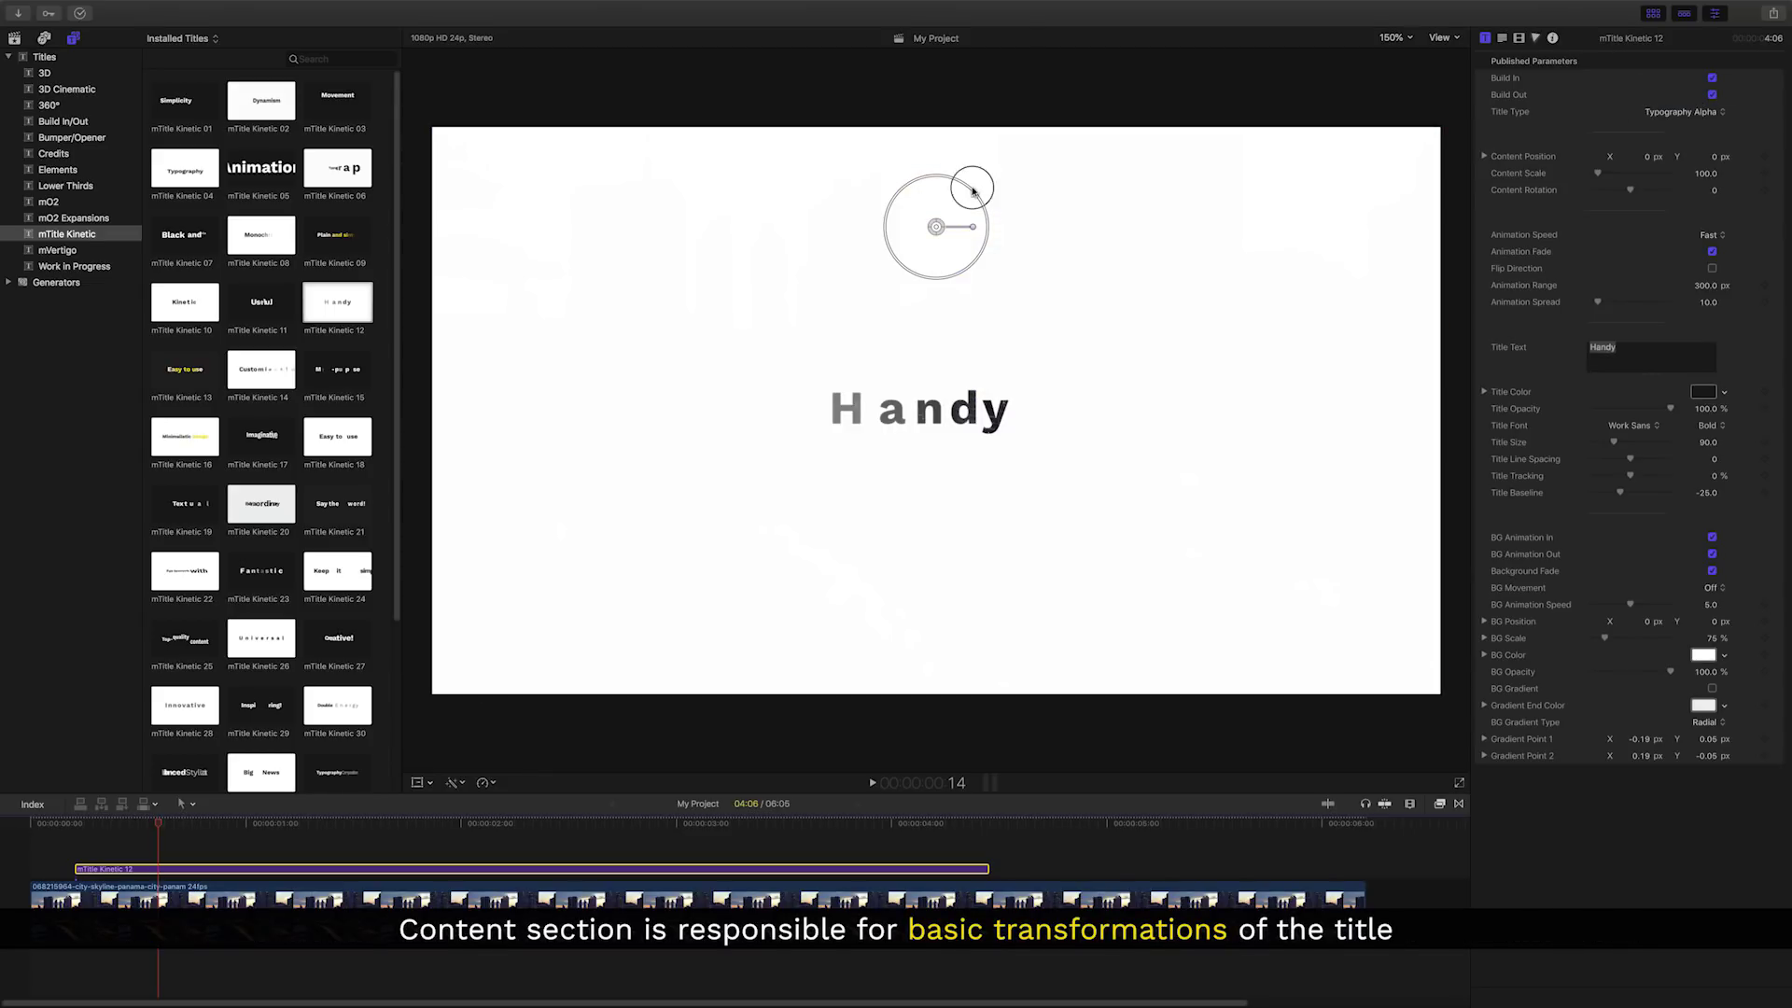
Scale the Handy title up to a content scale of 207.7
drag(973, 192, 1030, 170)
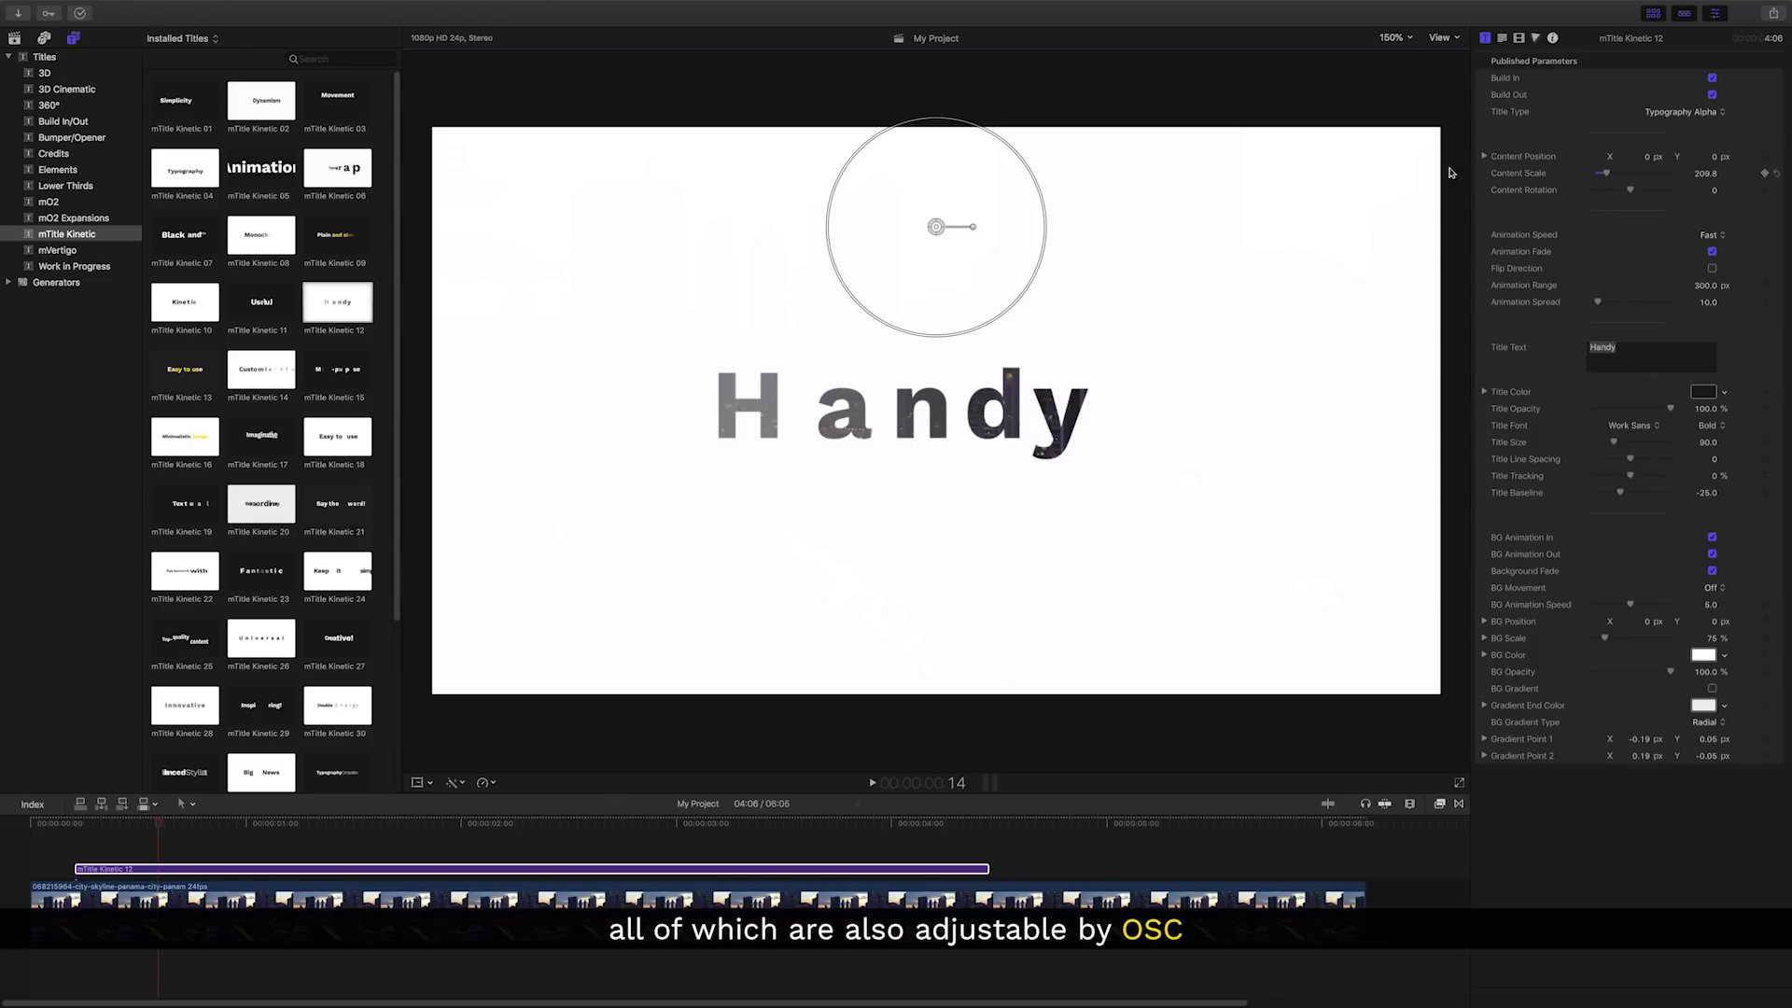
drag(1680, 173, 1707, 156)
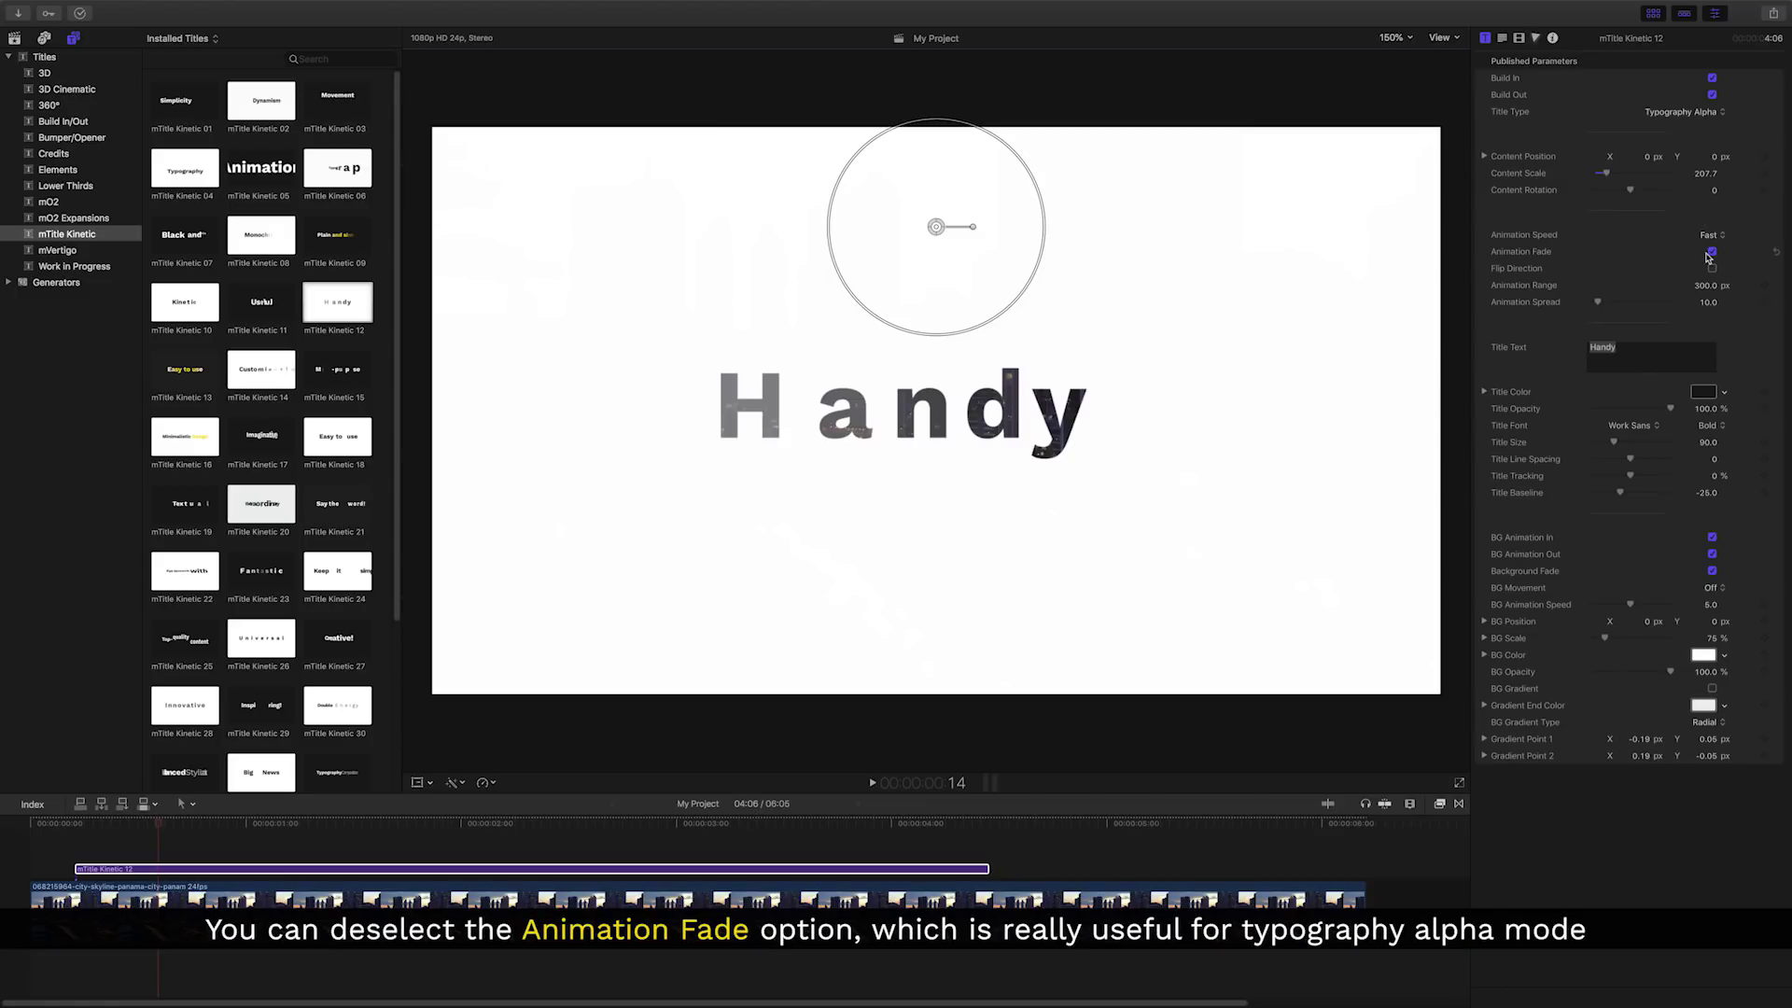
Disable Animation Fade, set Animation Speed to Slow, range 563.2 px and spread 8.0
click(1711, 253)
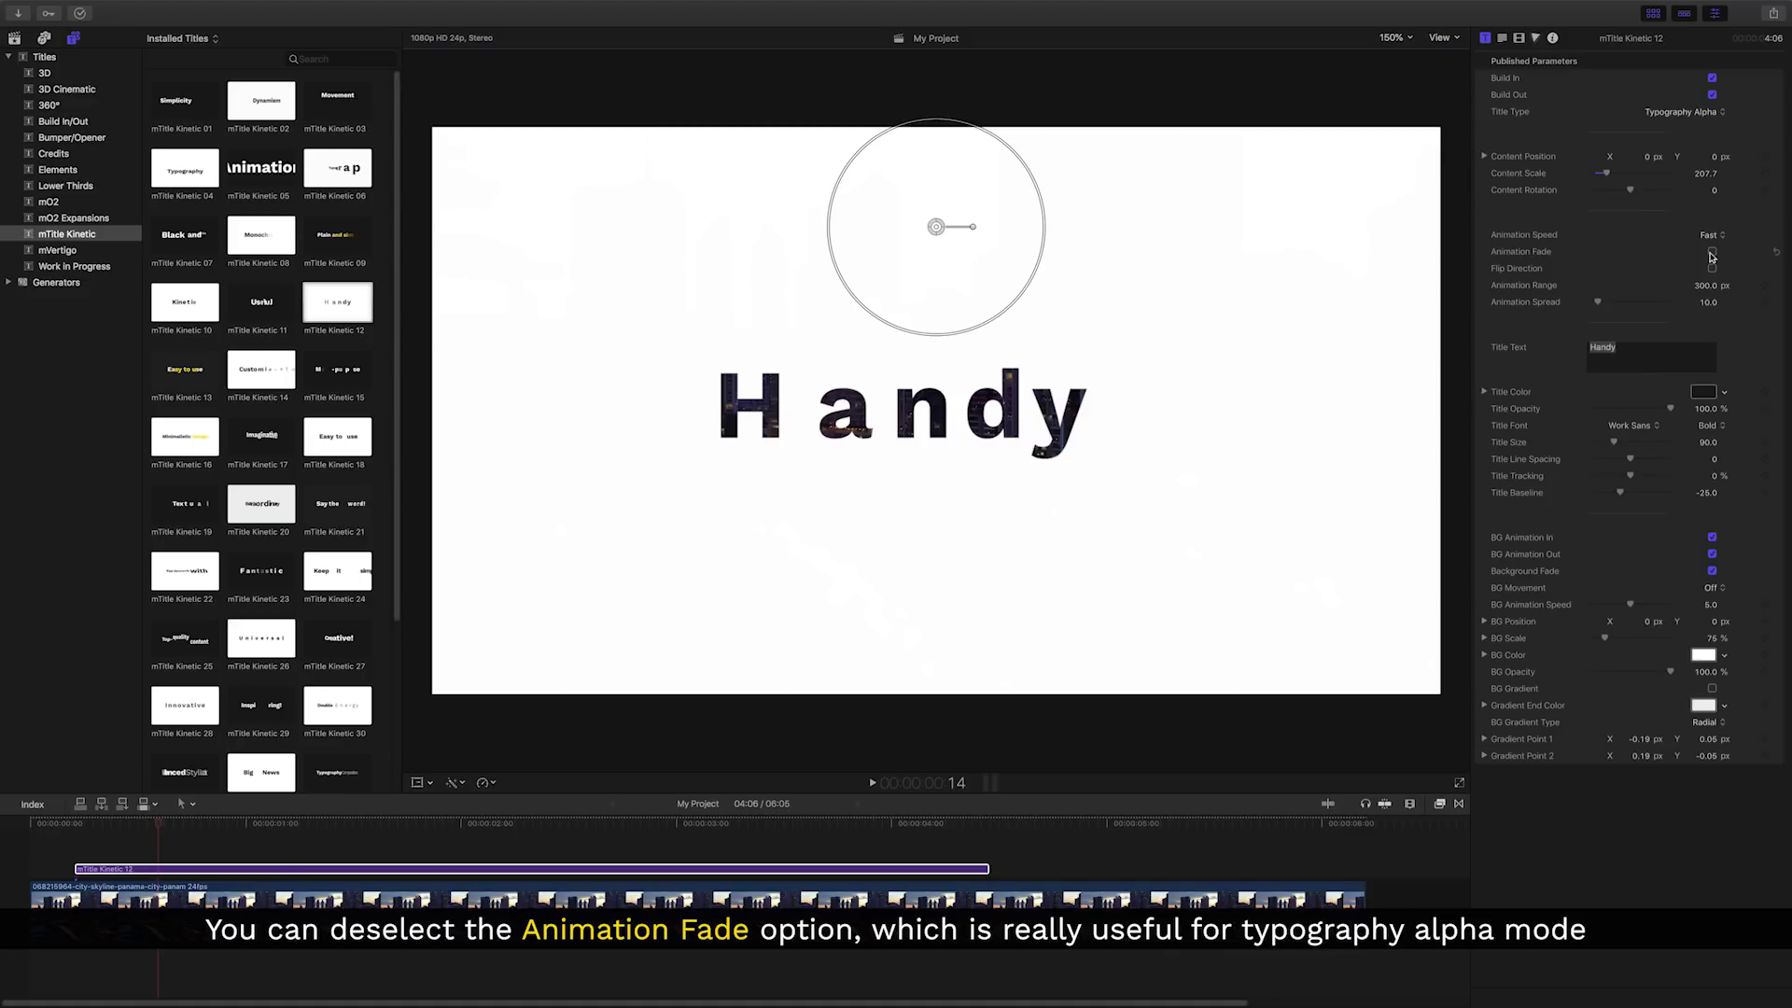
click(1718, 236)
click(1711, 247)
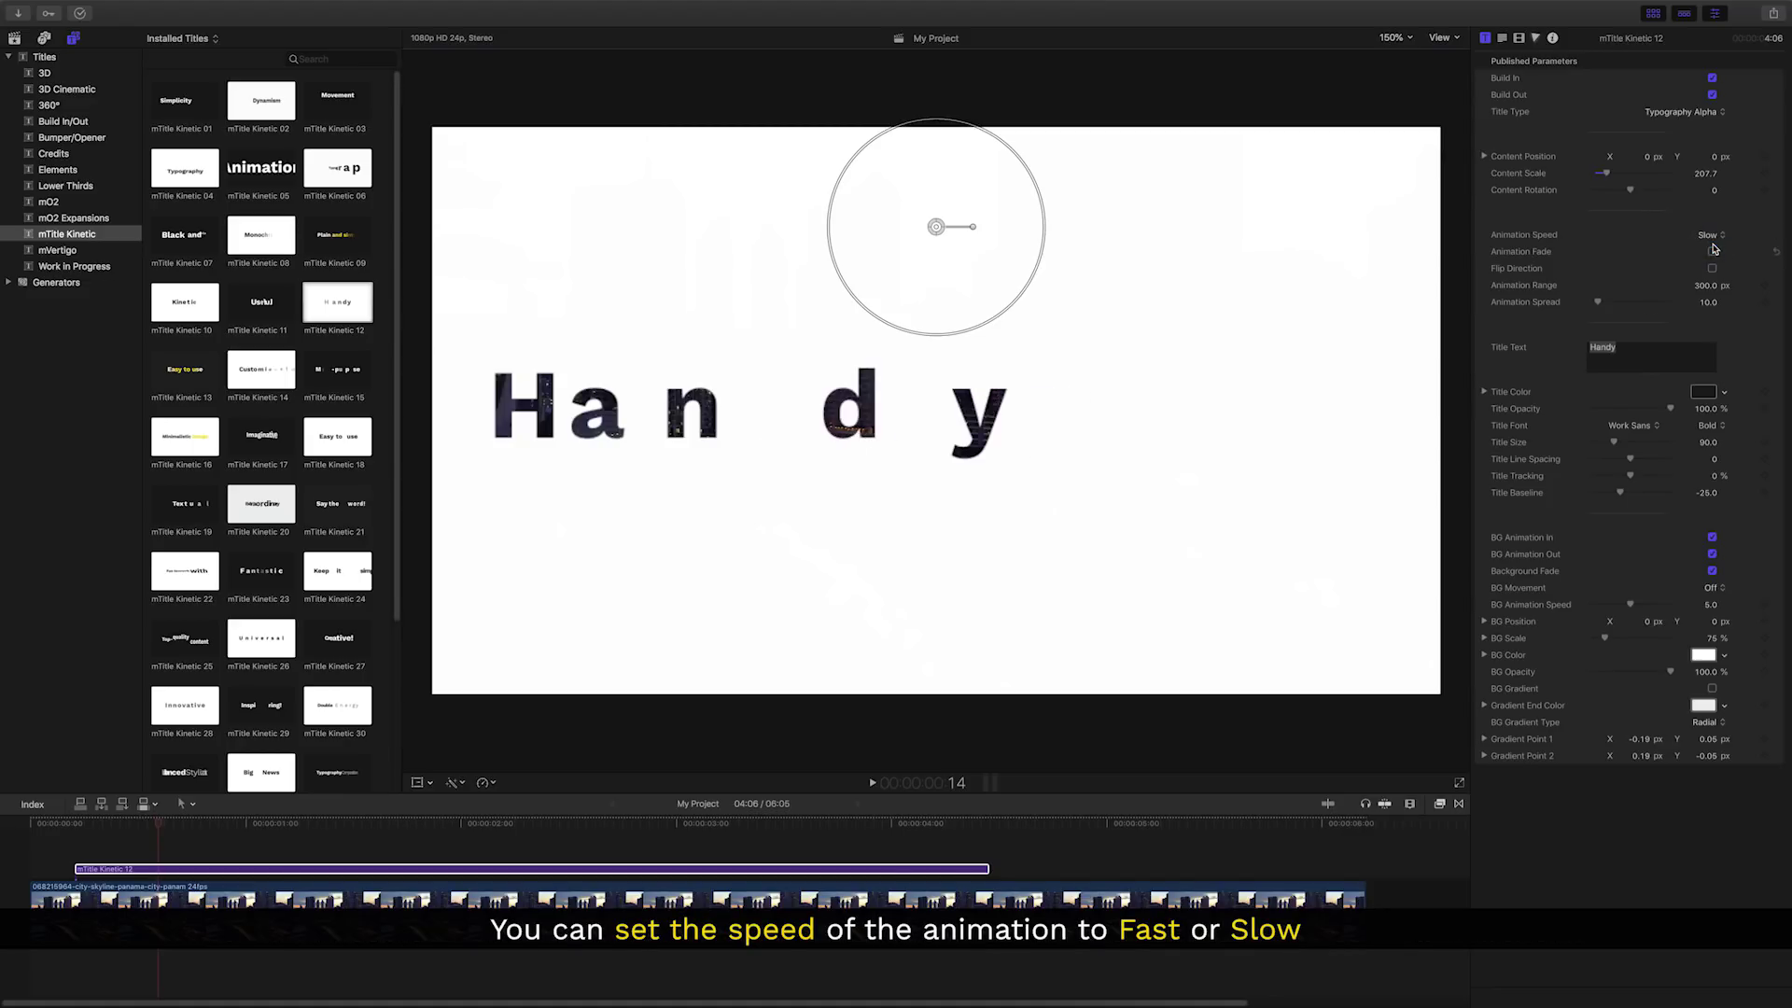
mouse_move(87, 825)
mouse_down()
mouse_move(331, 825)
mouse_move(224, 825)
mouse_up()
drag(1708, 286, 1710, 290)
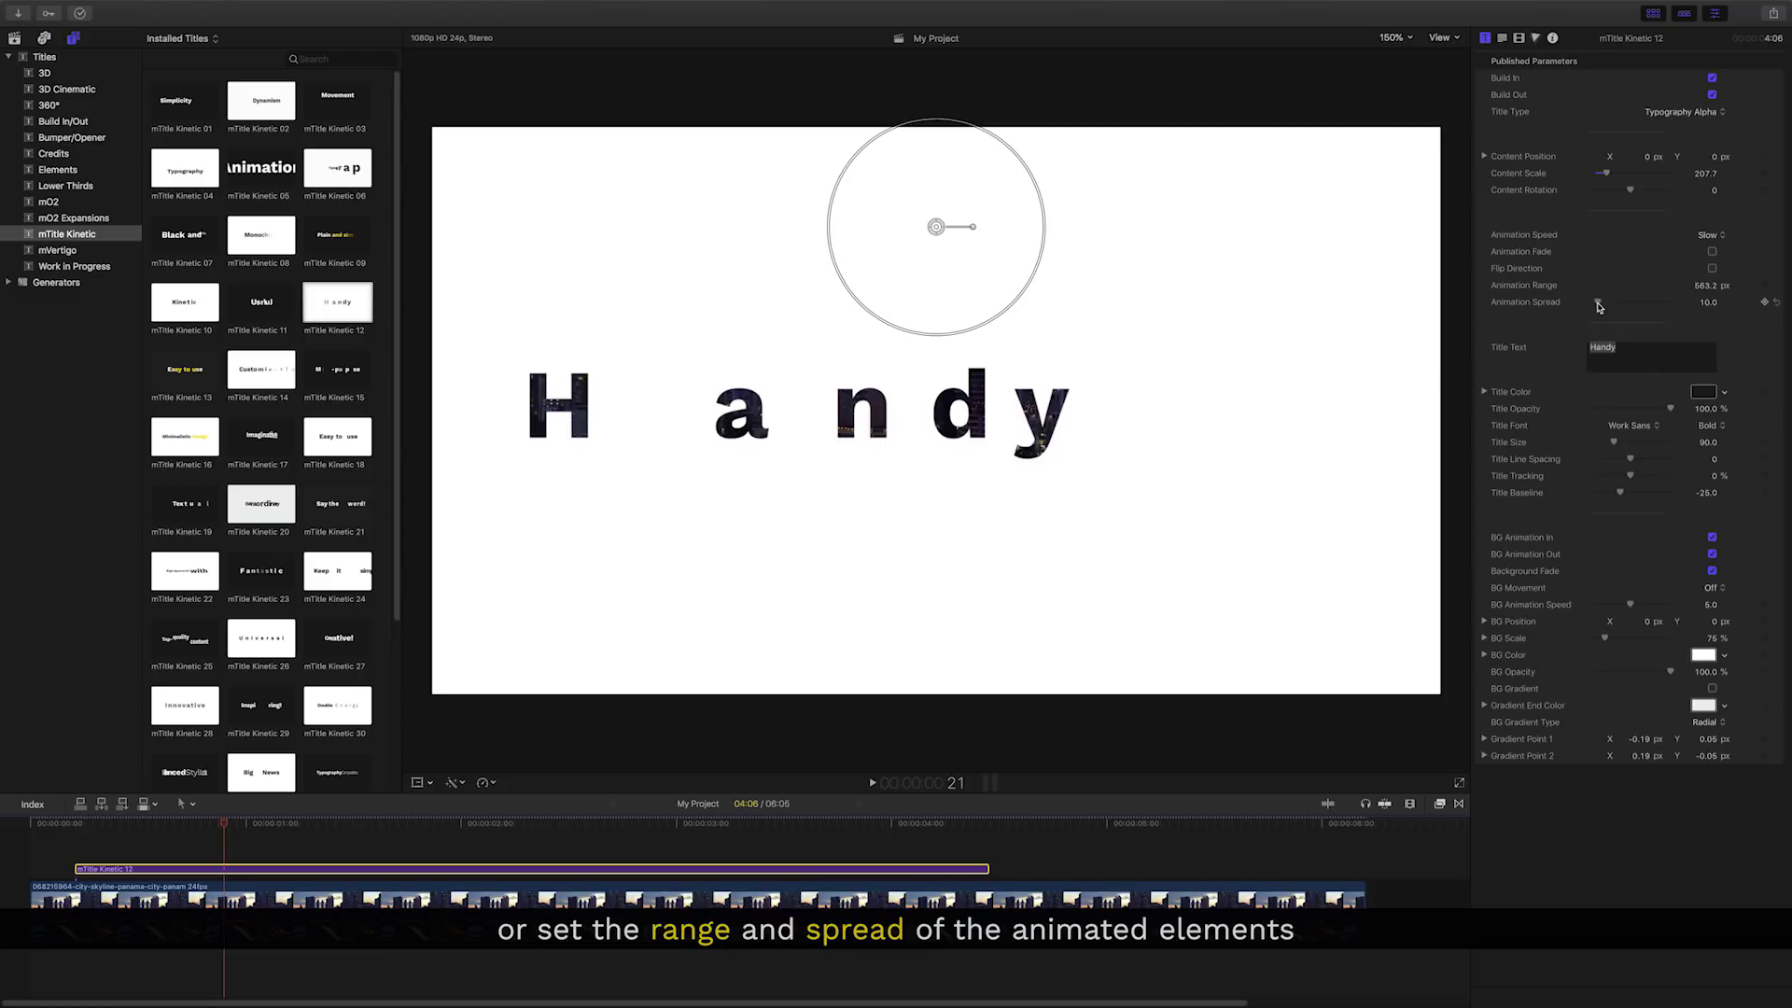
drag(1599, 303, 1597, 306)
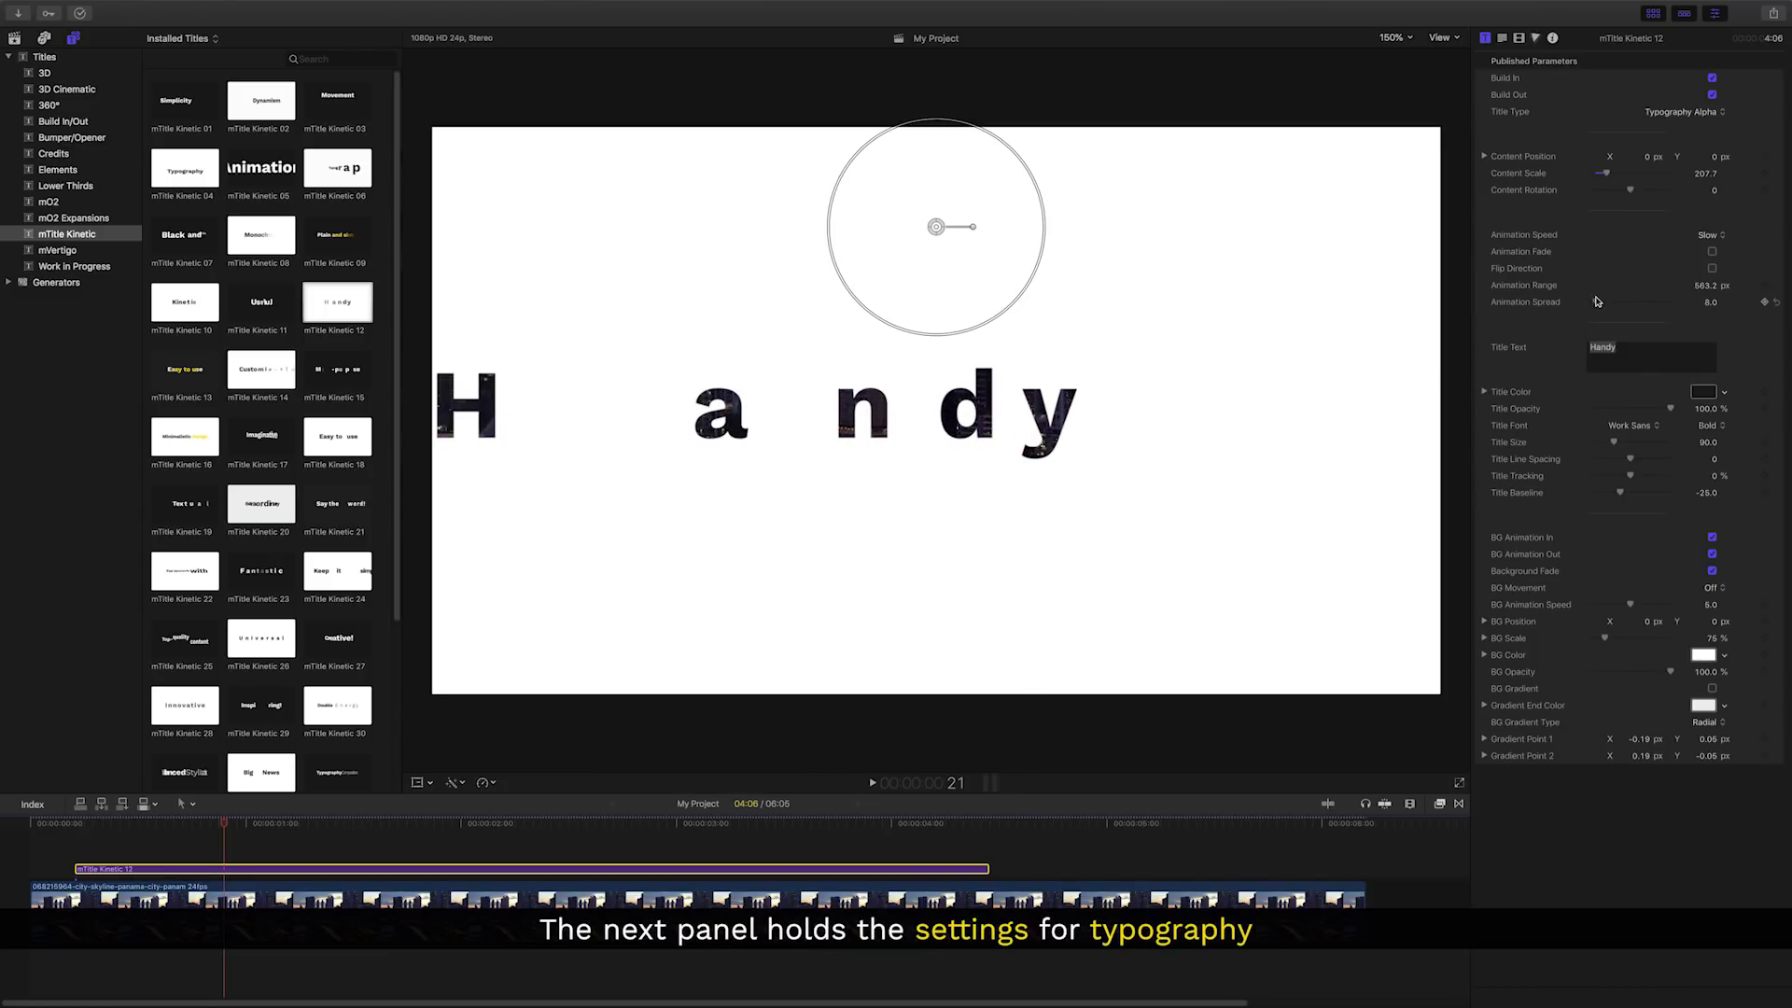
Retype the title as 'Kinetic' in SemiBold at size 114
click(1640, 361)
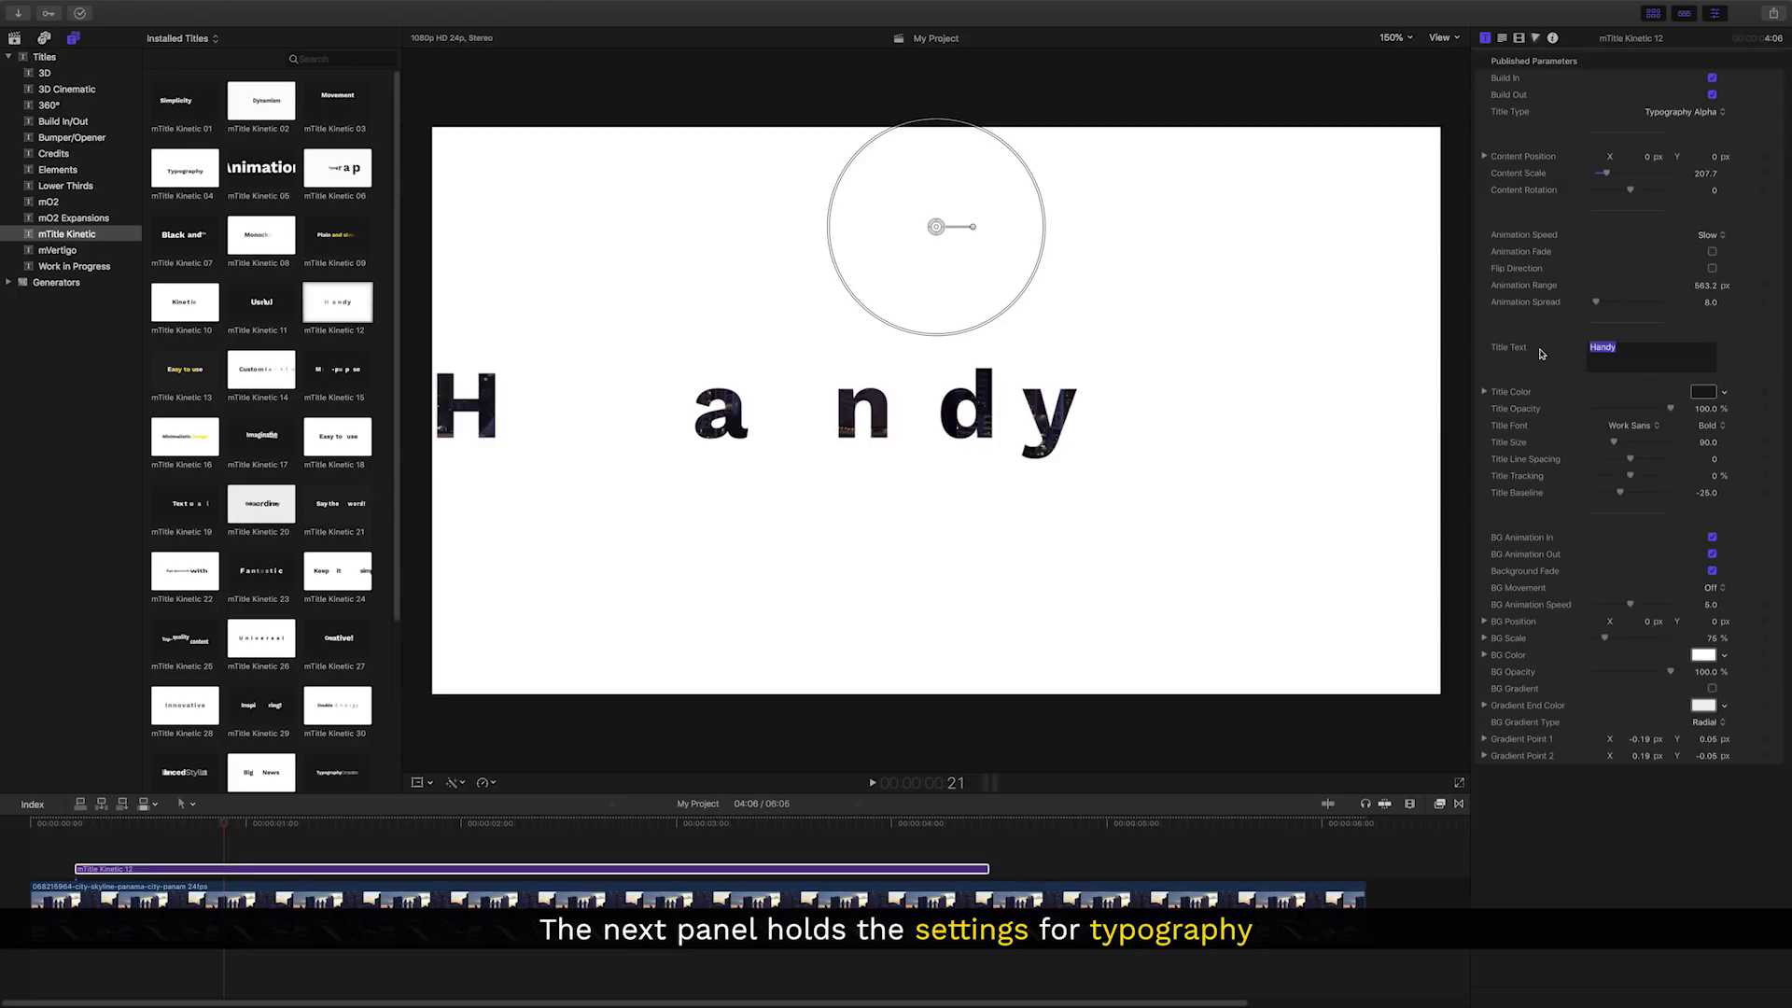
text(Kine)
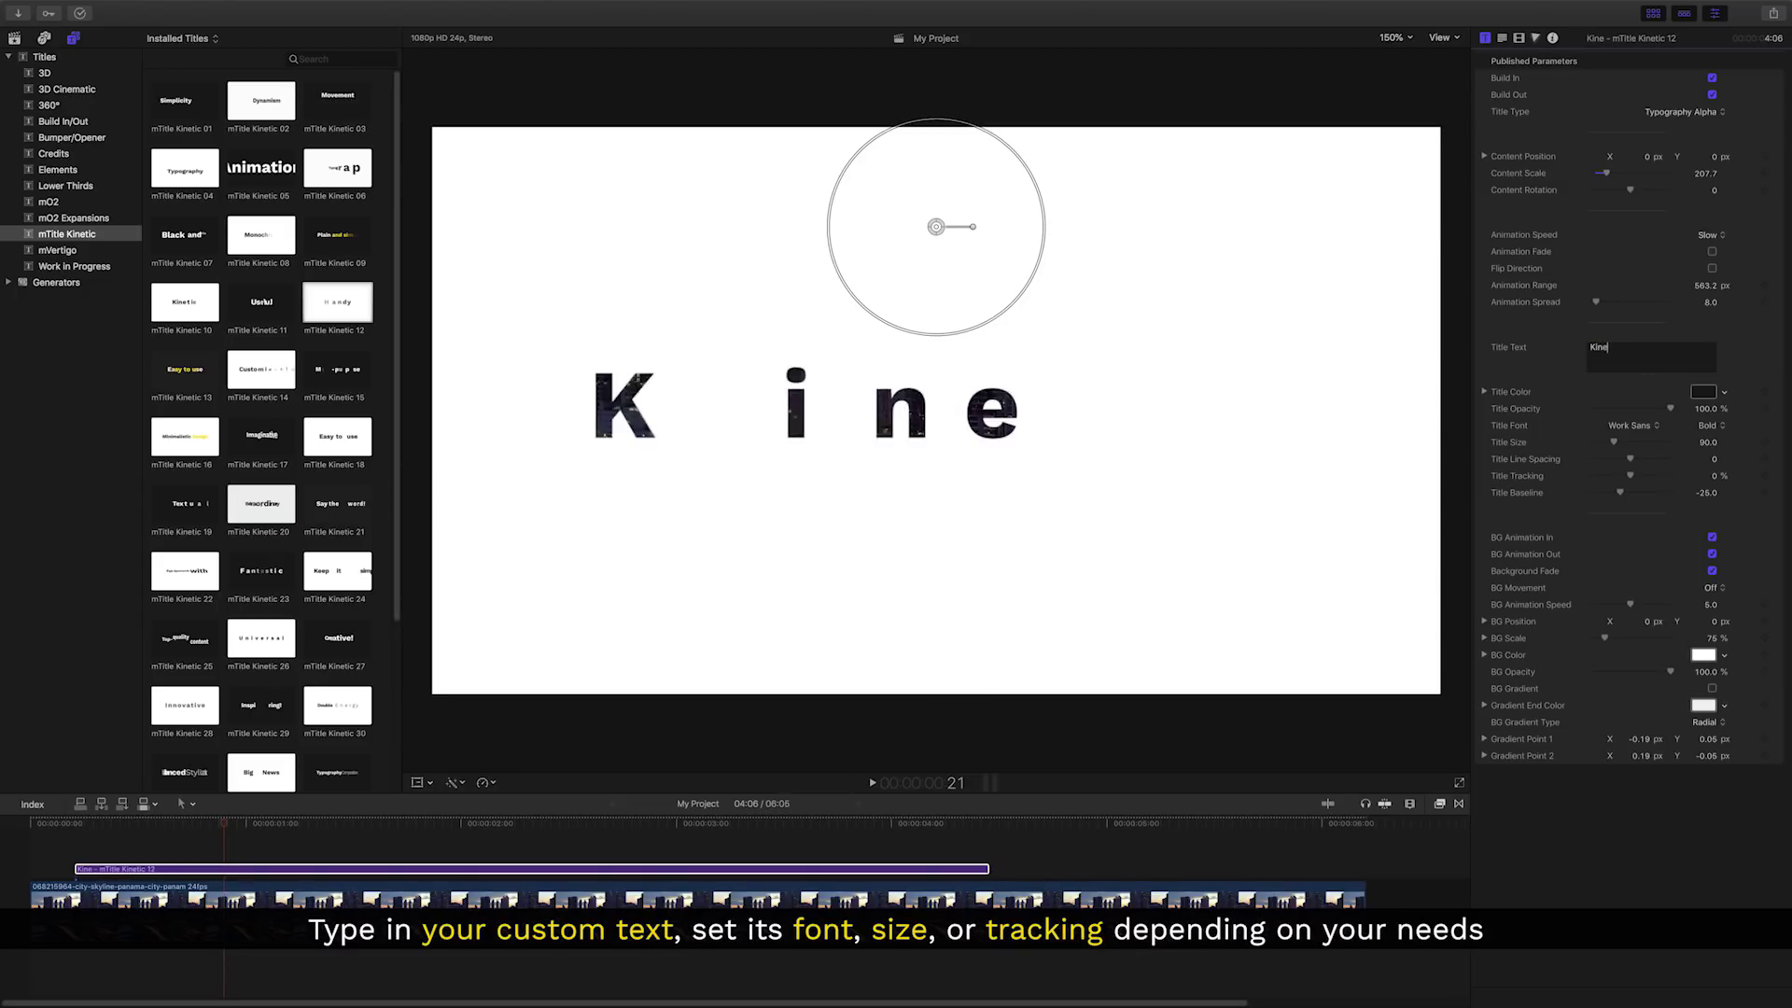
text(tic)
click(332, 825)
click(1707, 426)
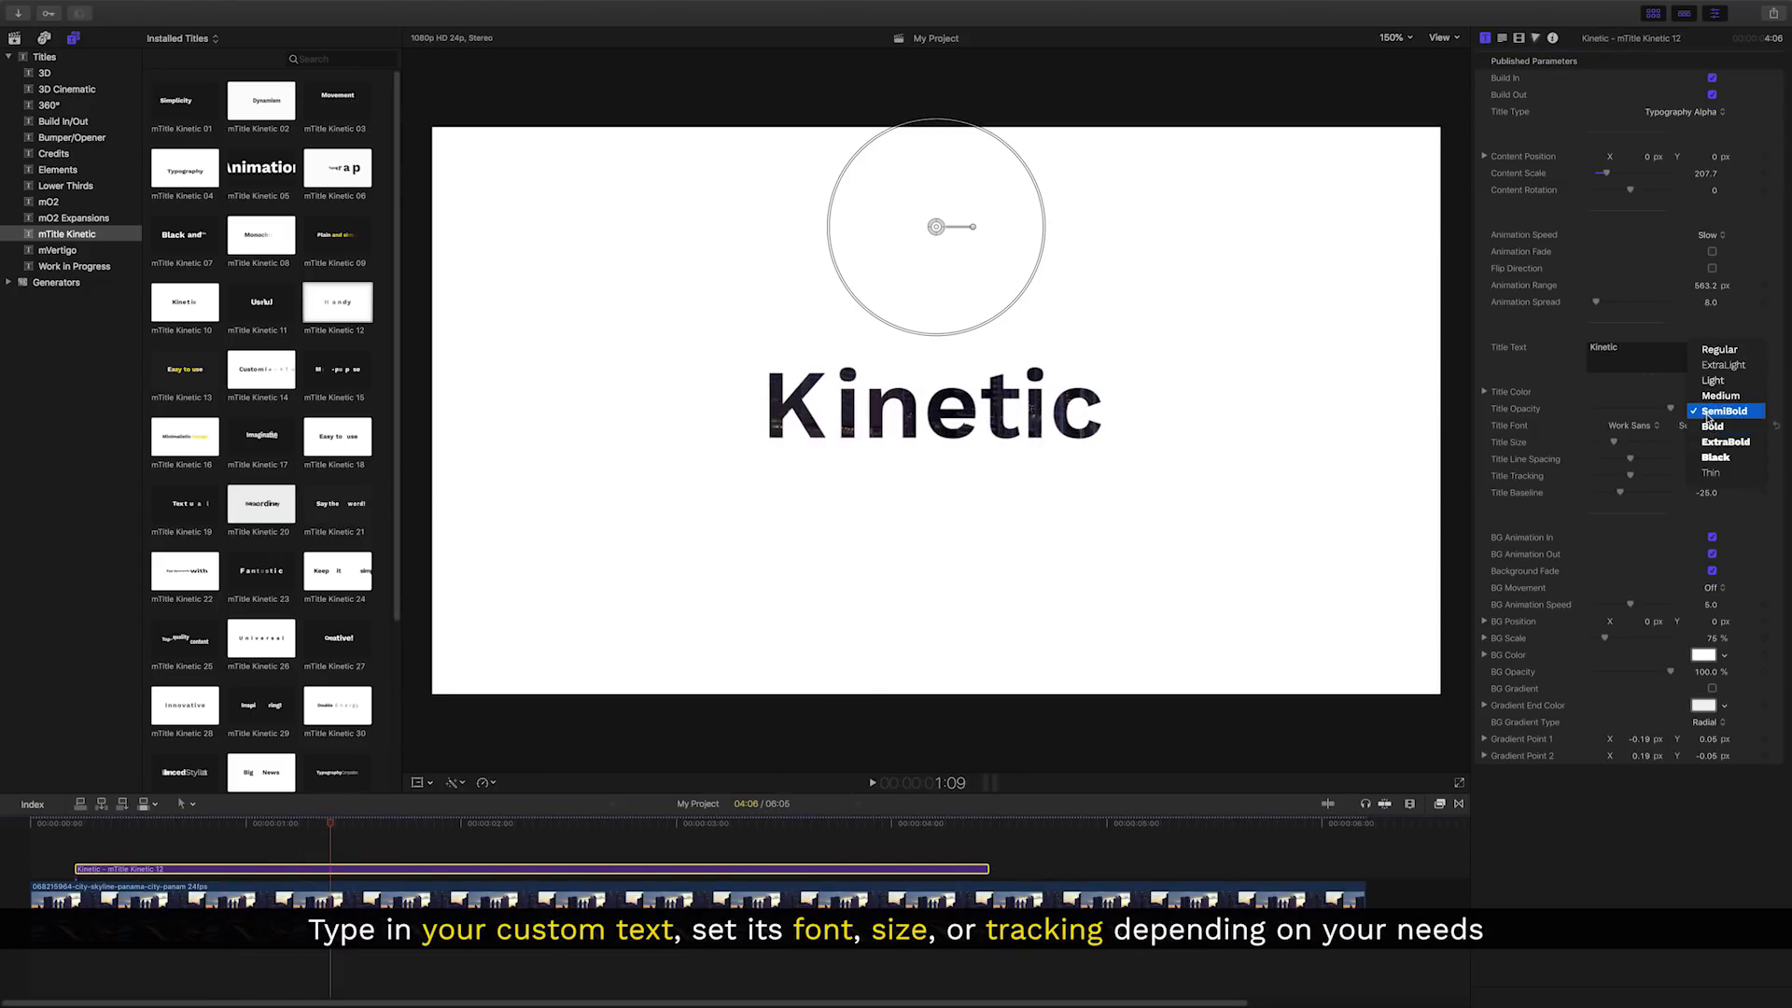
drag(1613, 442, 1618, 493)
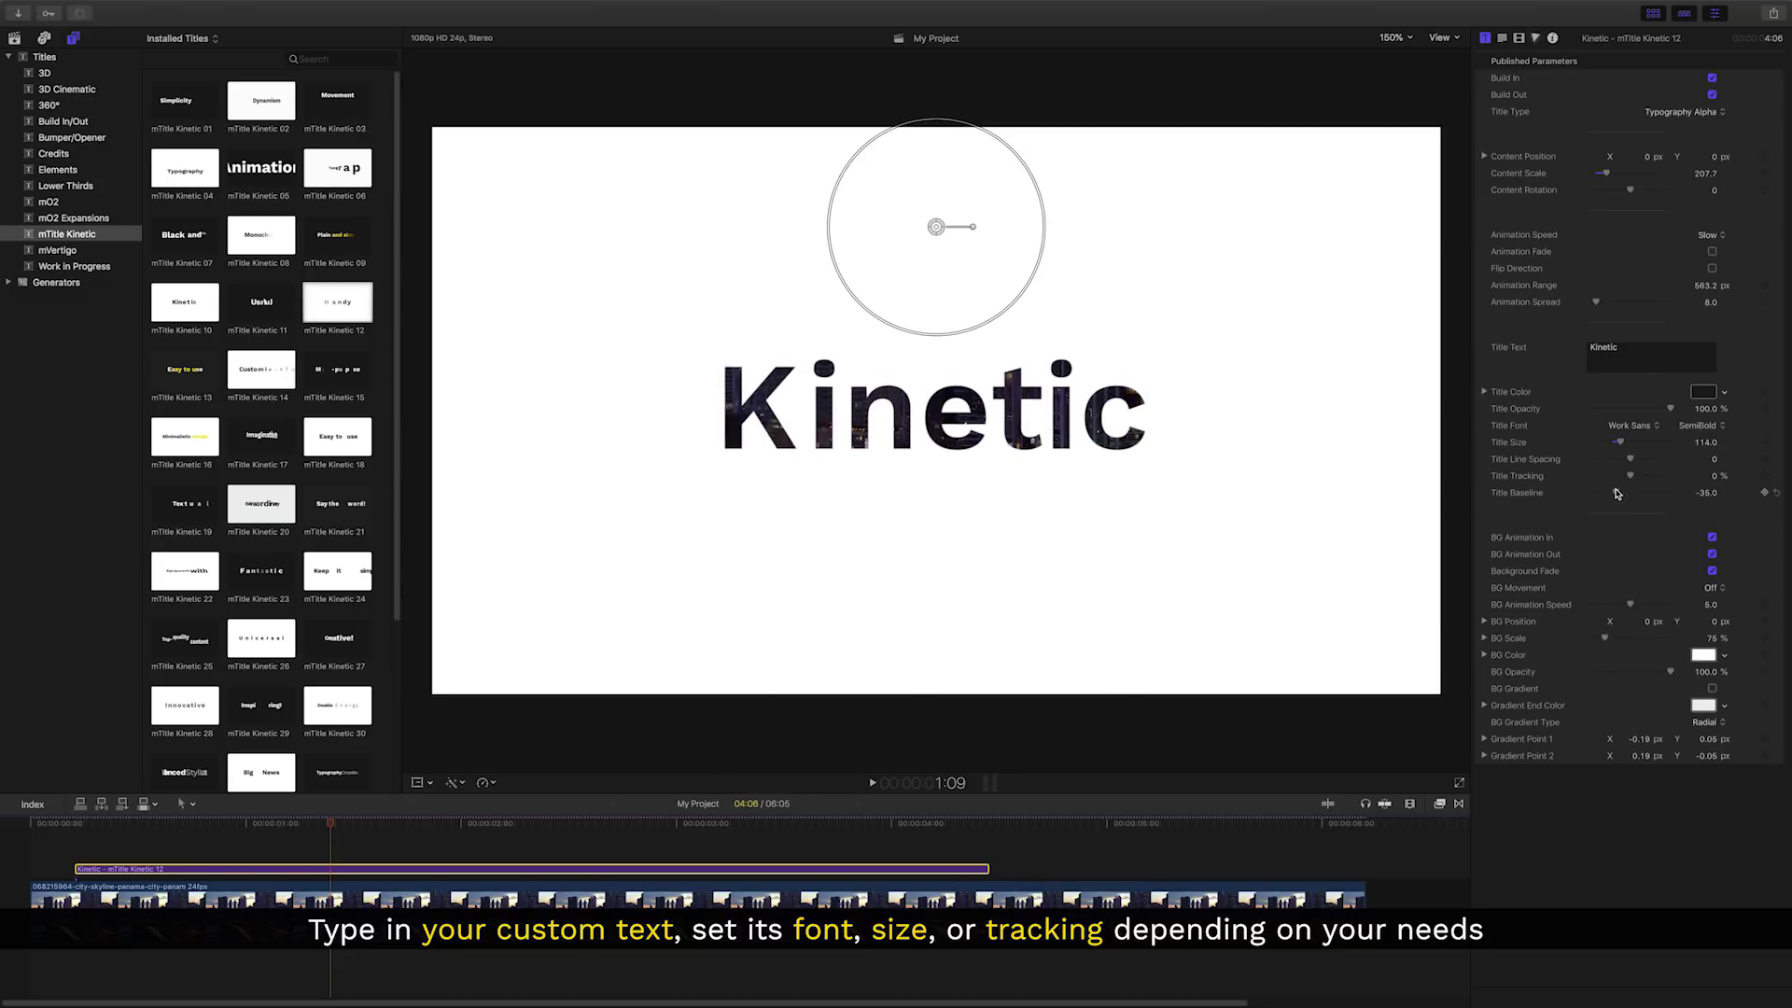
drag(329, 824, 141, 824)
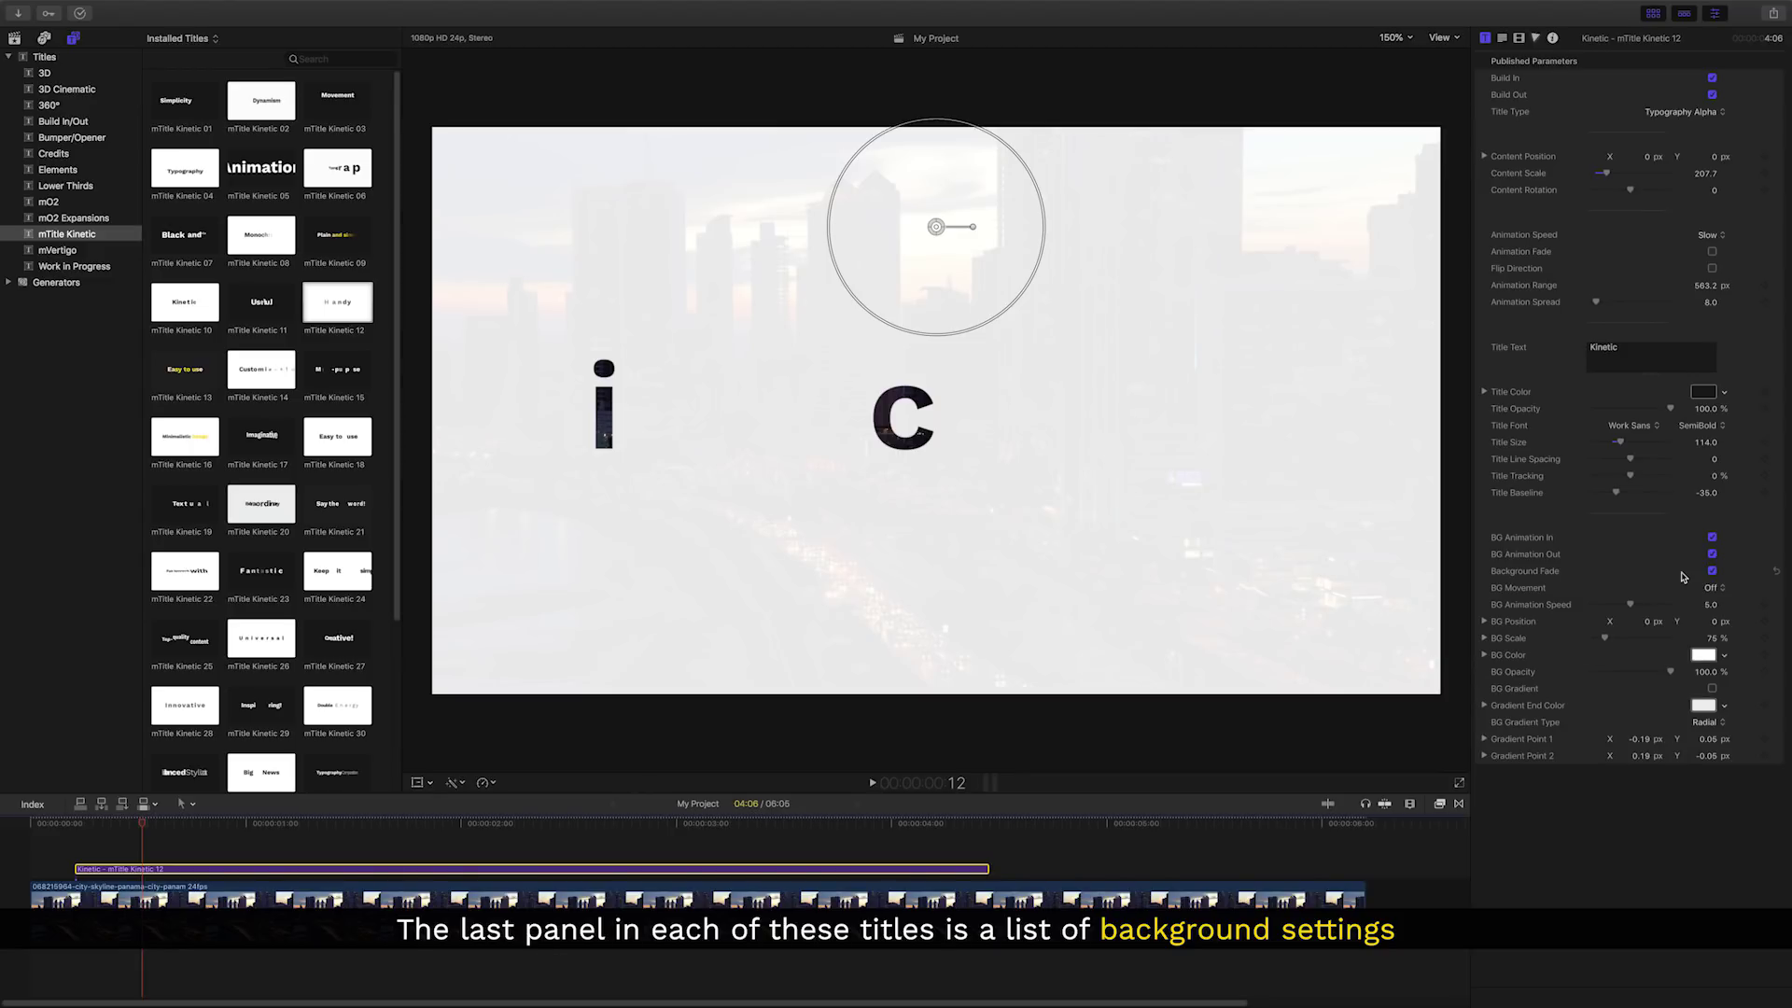
Uncheck Background Fade, leaving BG Animation In enabled
click(1712, 538)
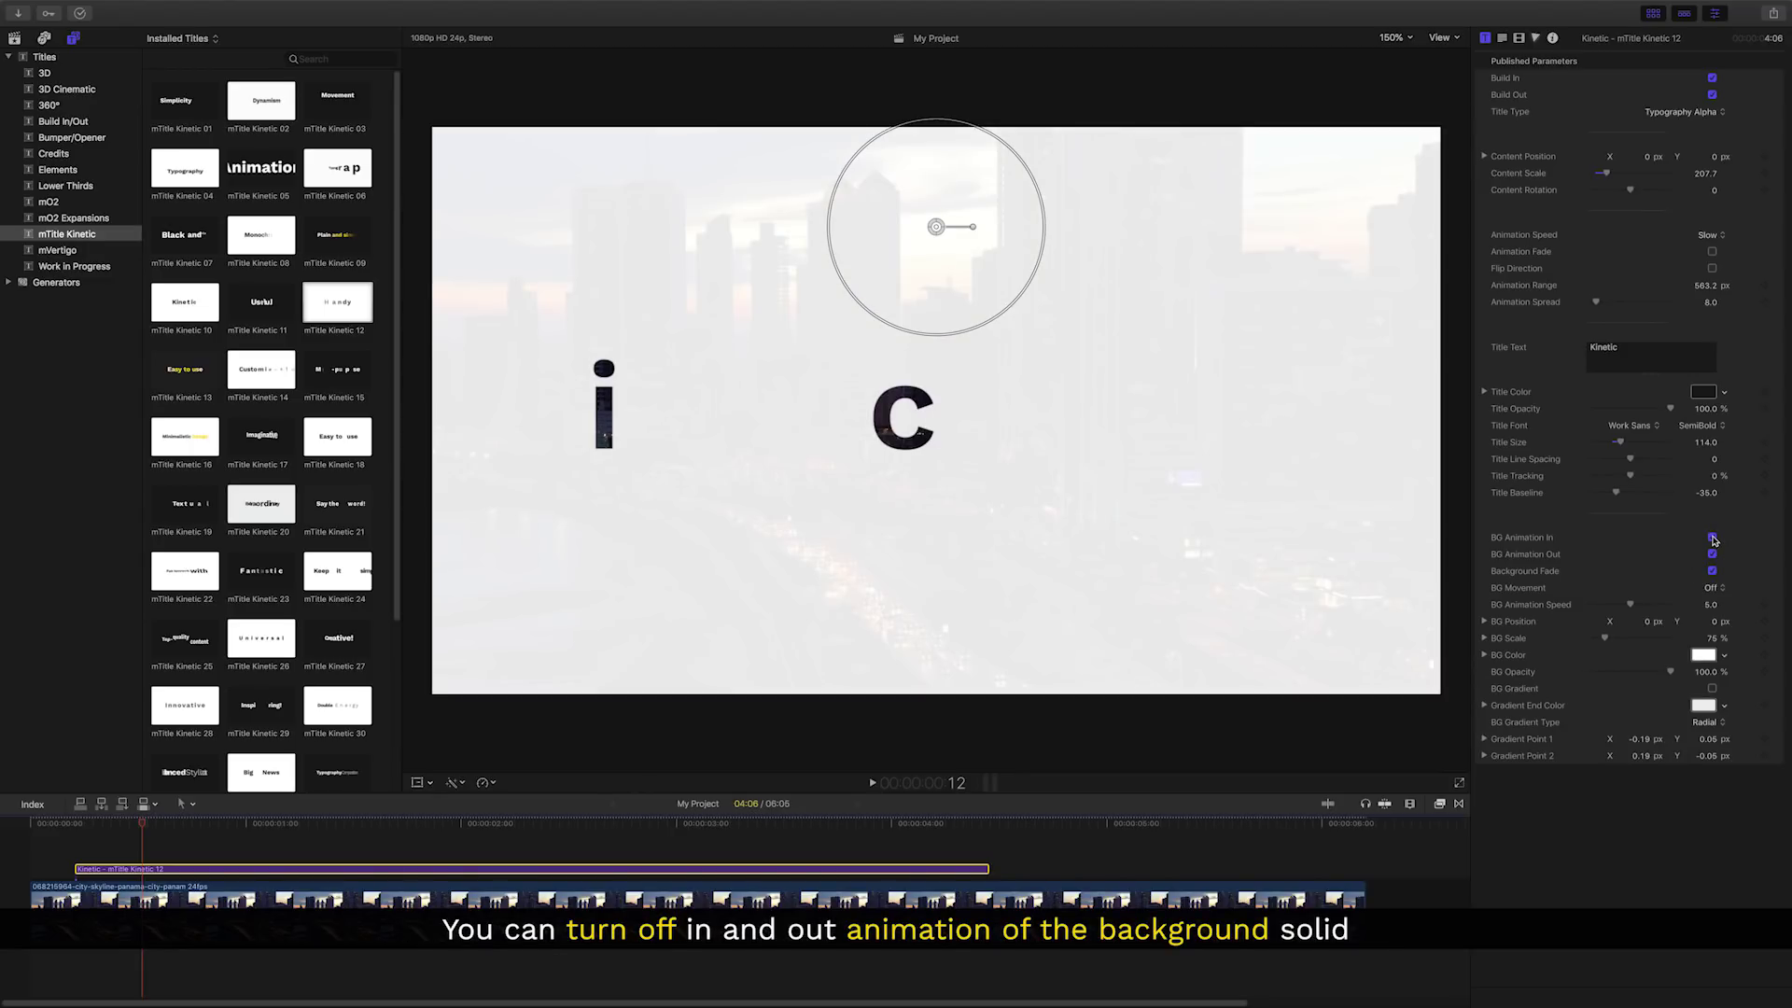
click(1713, 539)
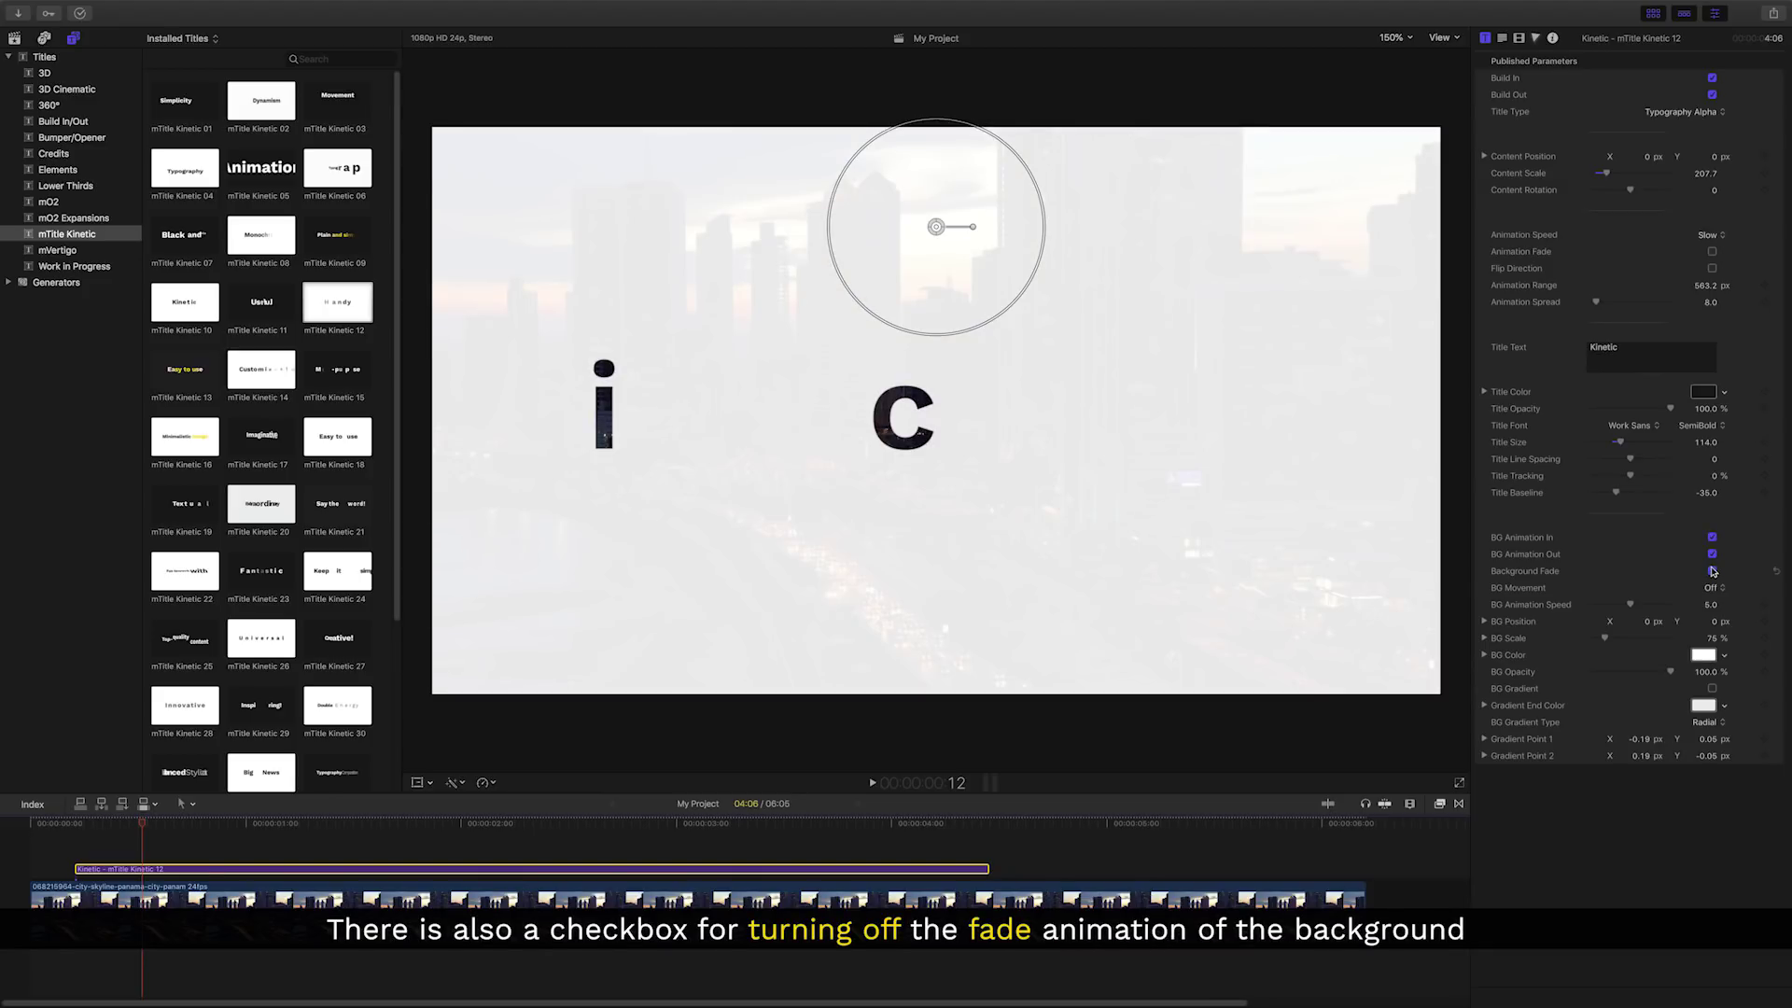
click(1713, 571)
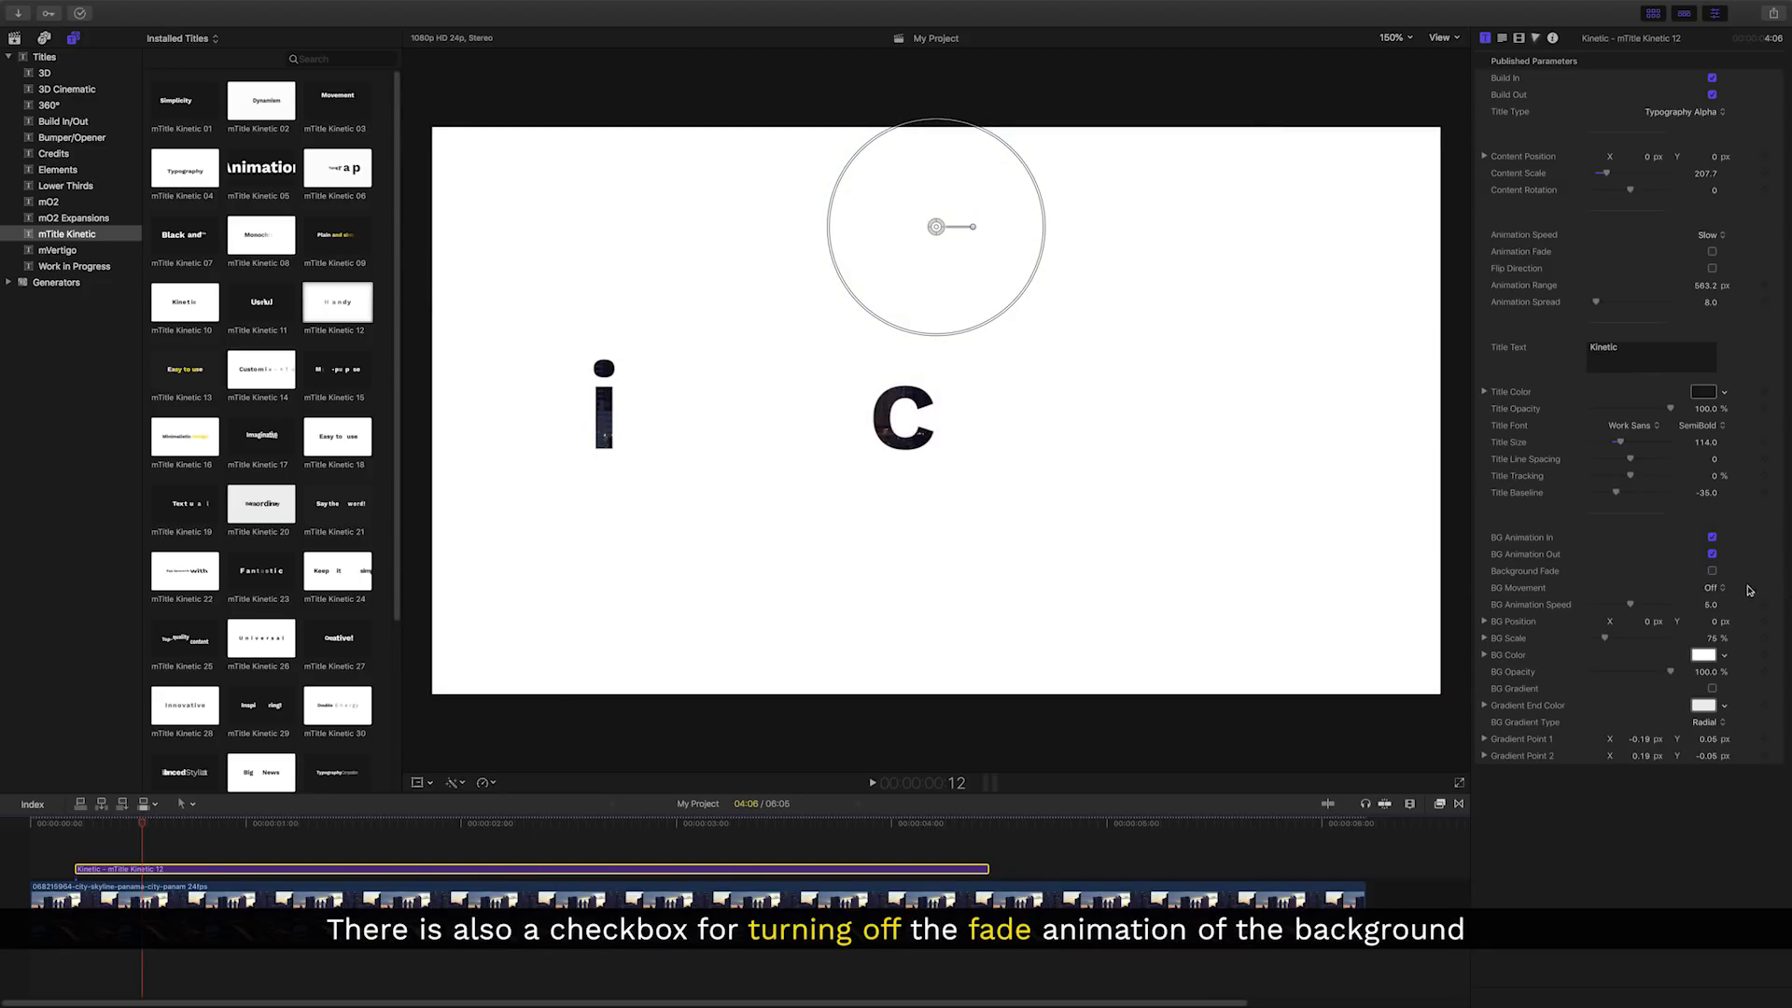
click(1716, 589)
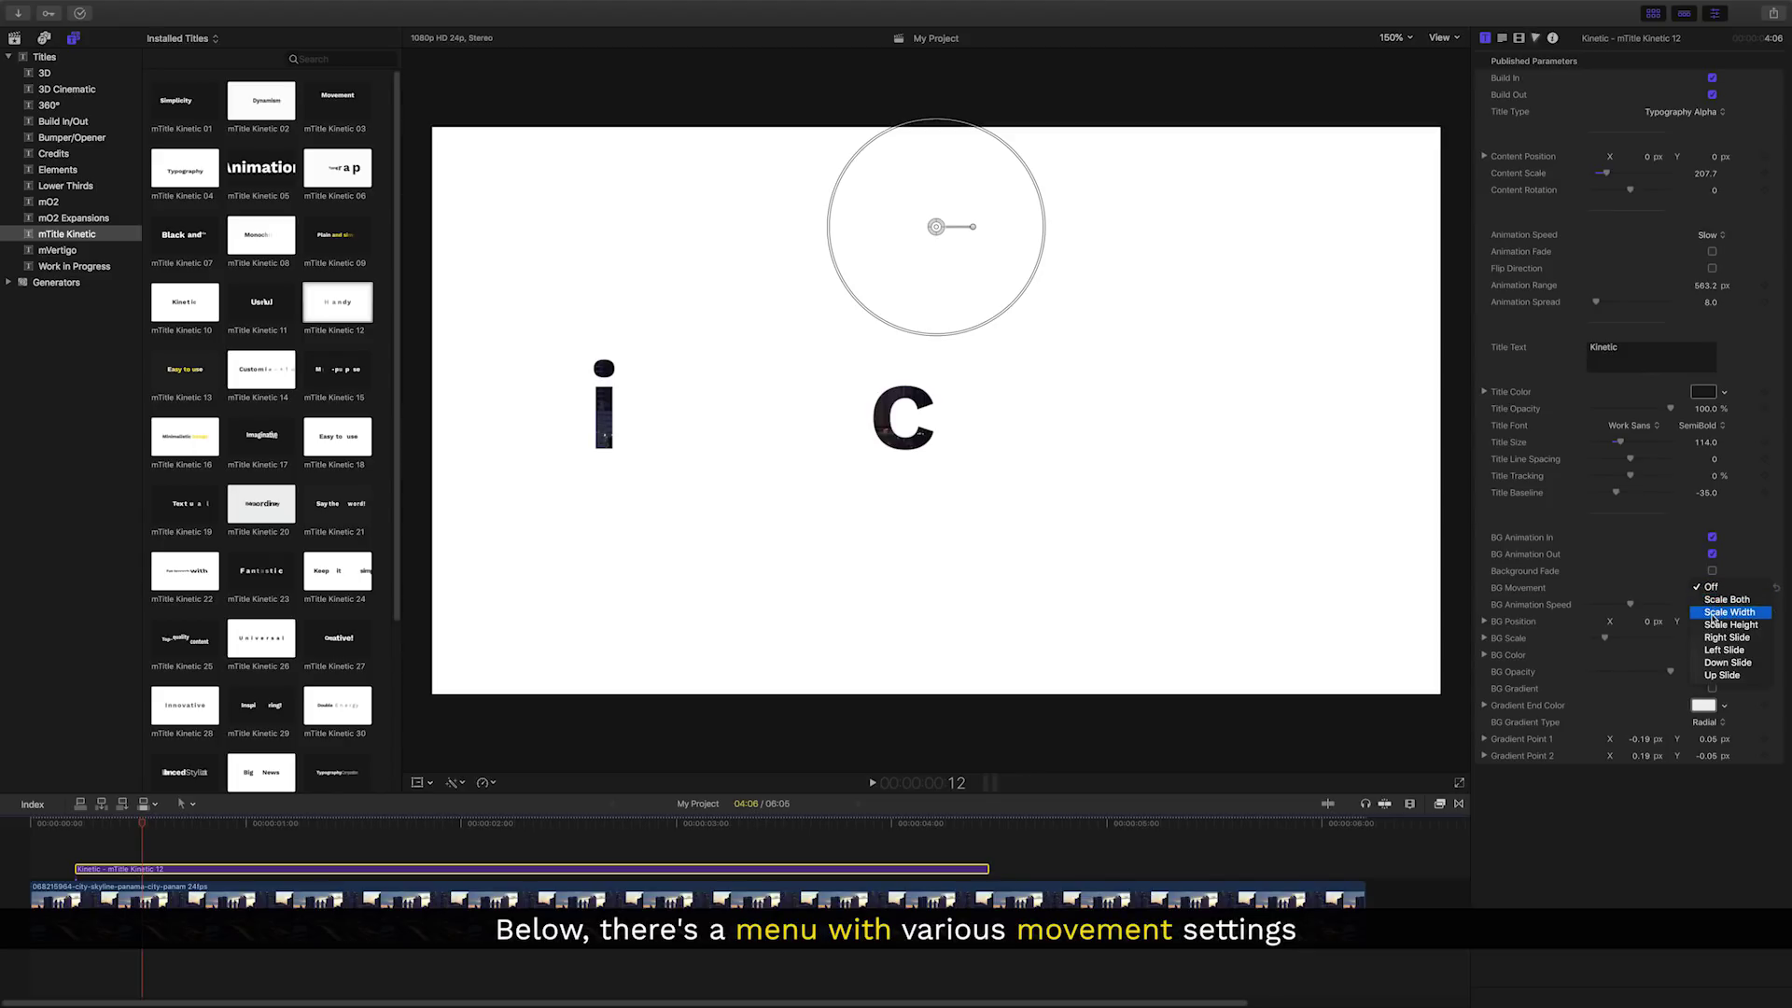
Set BG Movement to Right Slide and raise BG Animation Speed to about 9.23
click(1714, 614)
drag(70, 824, 186, 824)
click(1697, 588)
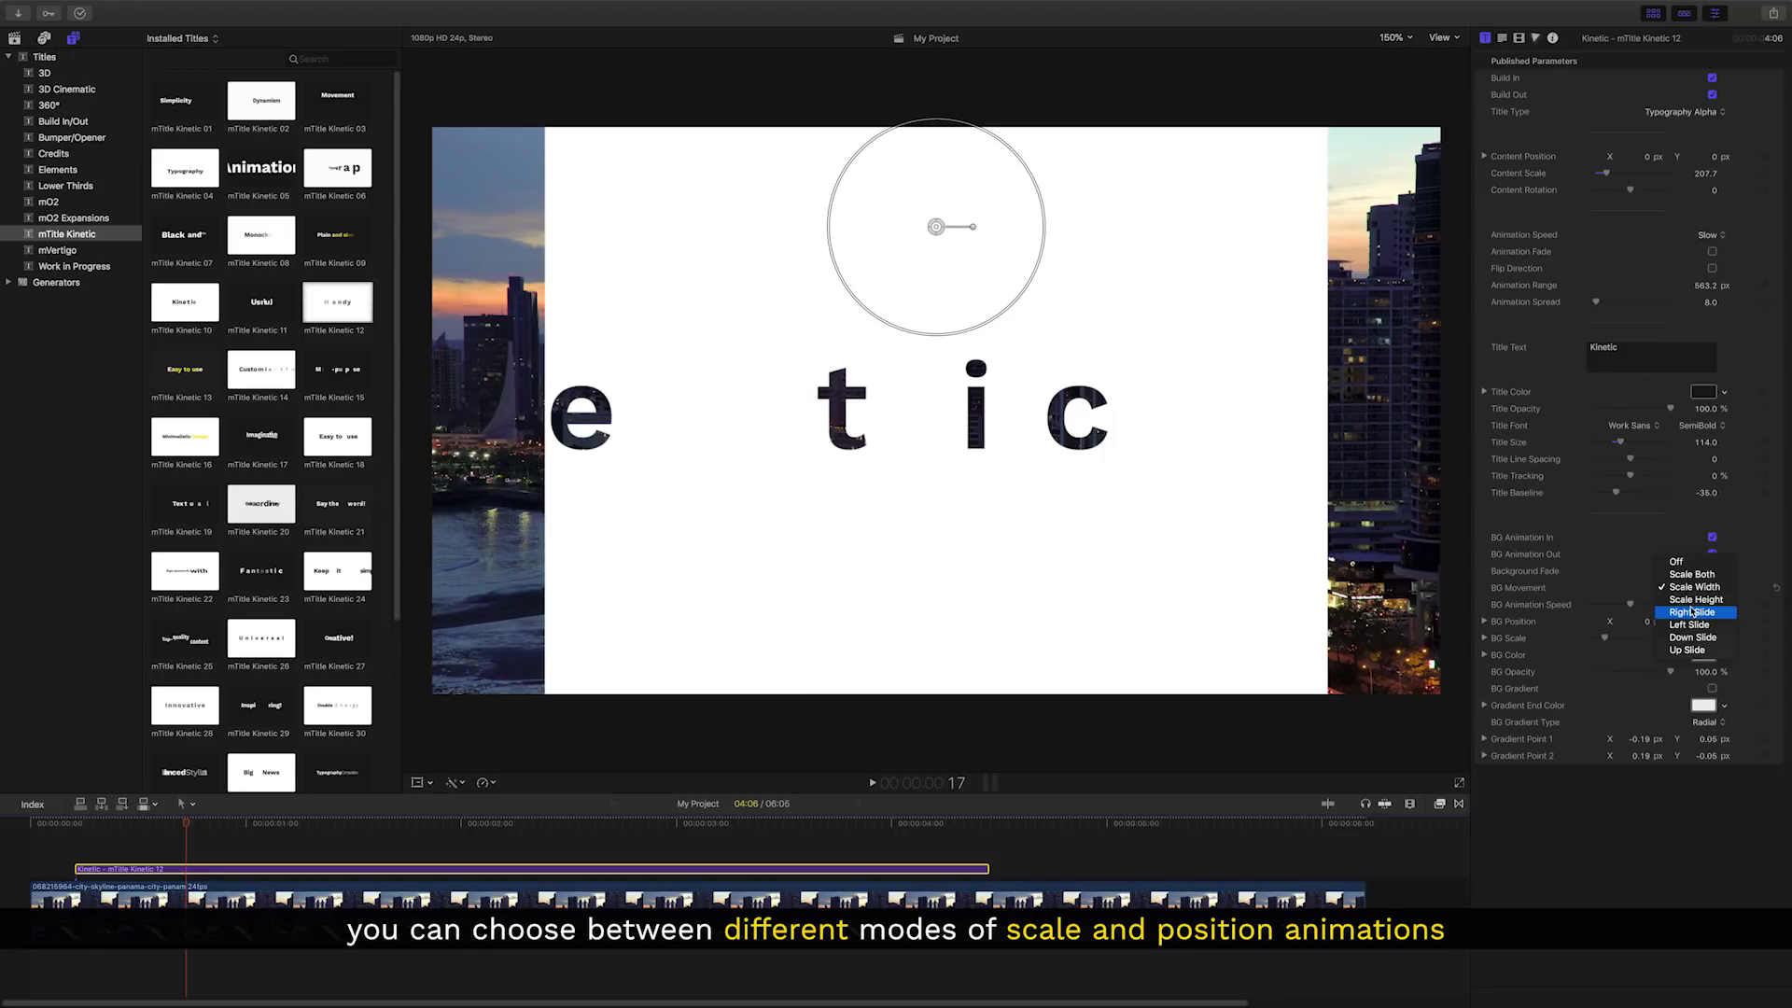
click(1692, 612)
mouse_move(72, 822)
mouse_down()
mouse_move(245, 814)
mouse_move(209, 822)
mouse_up()
mouse_move(1638, 608)
mouse_down()
mouse_move(1588, 608)
mouse_move(1660, 608)
mouse_up()
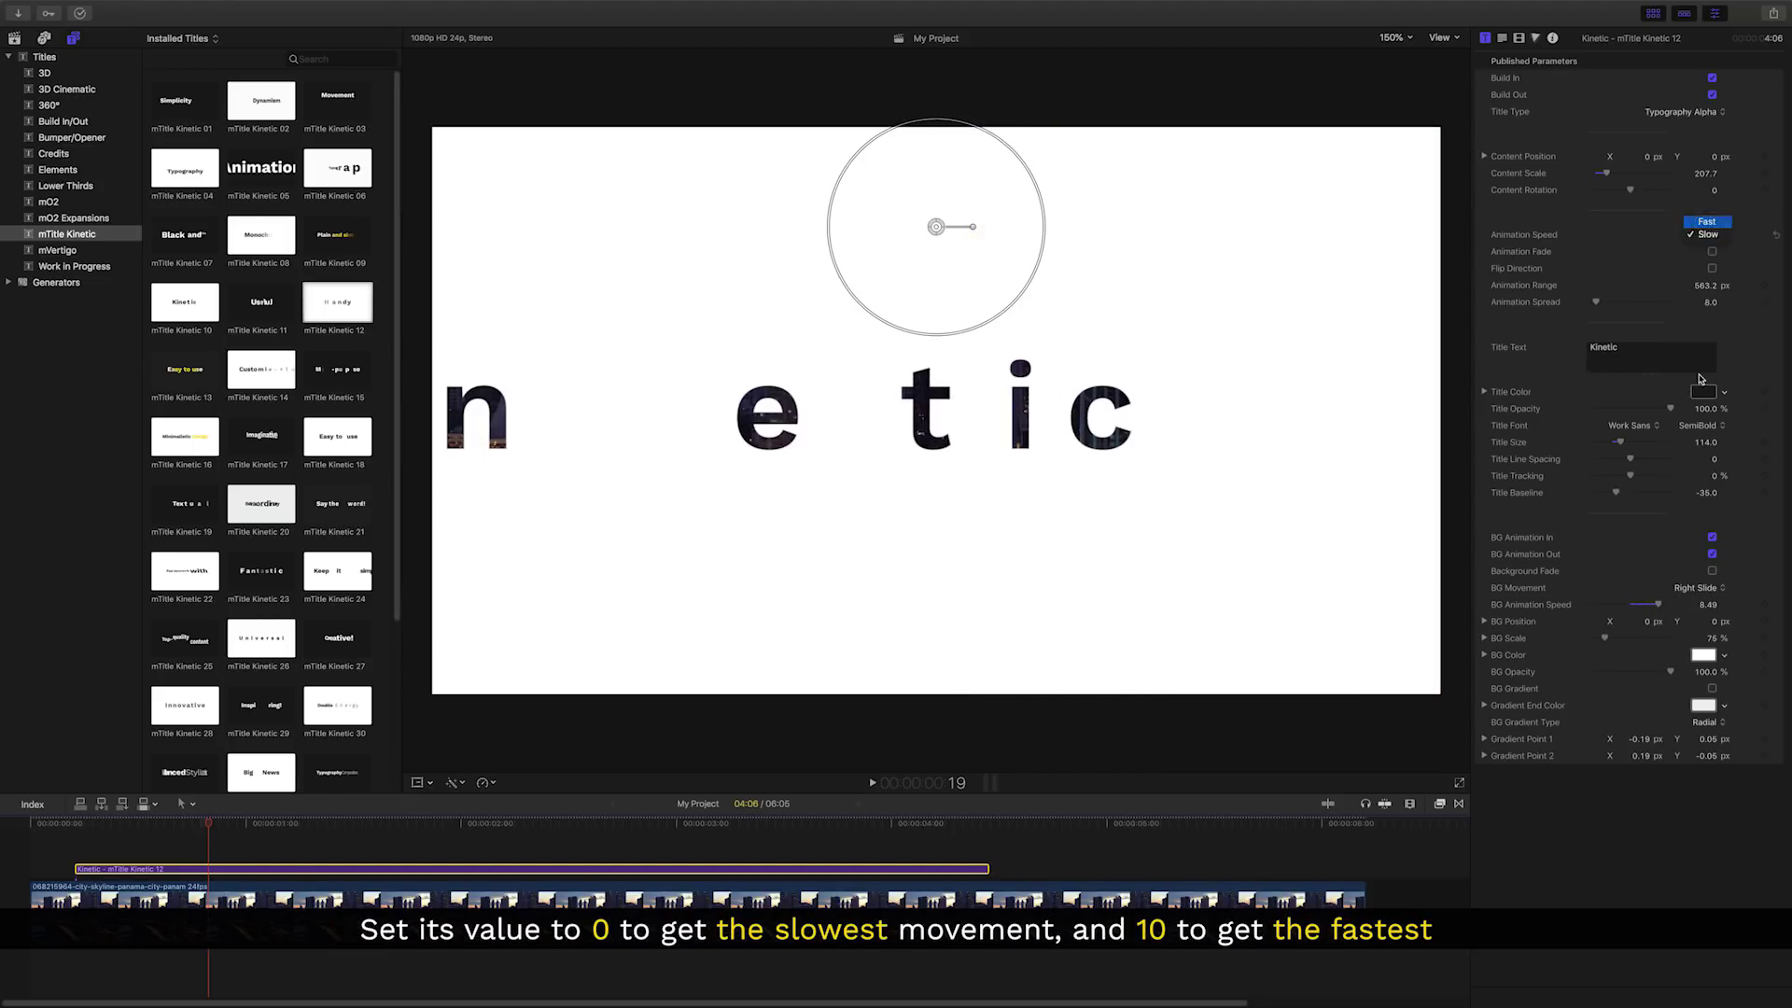
drag(1653, 608, 1665, 608)
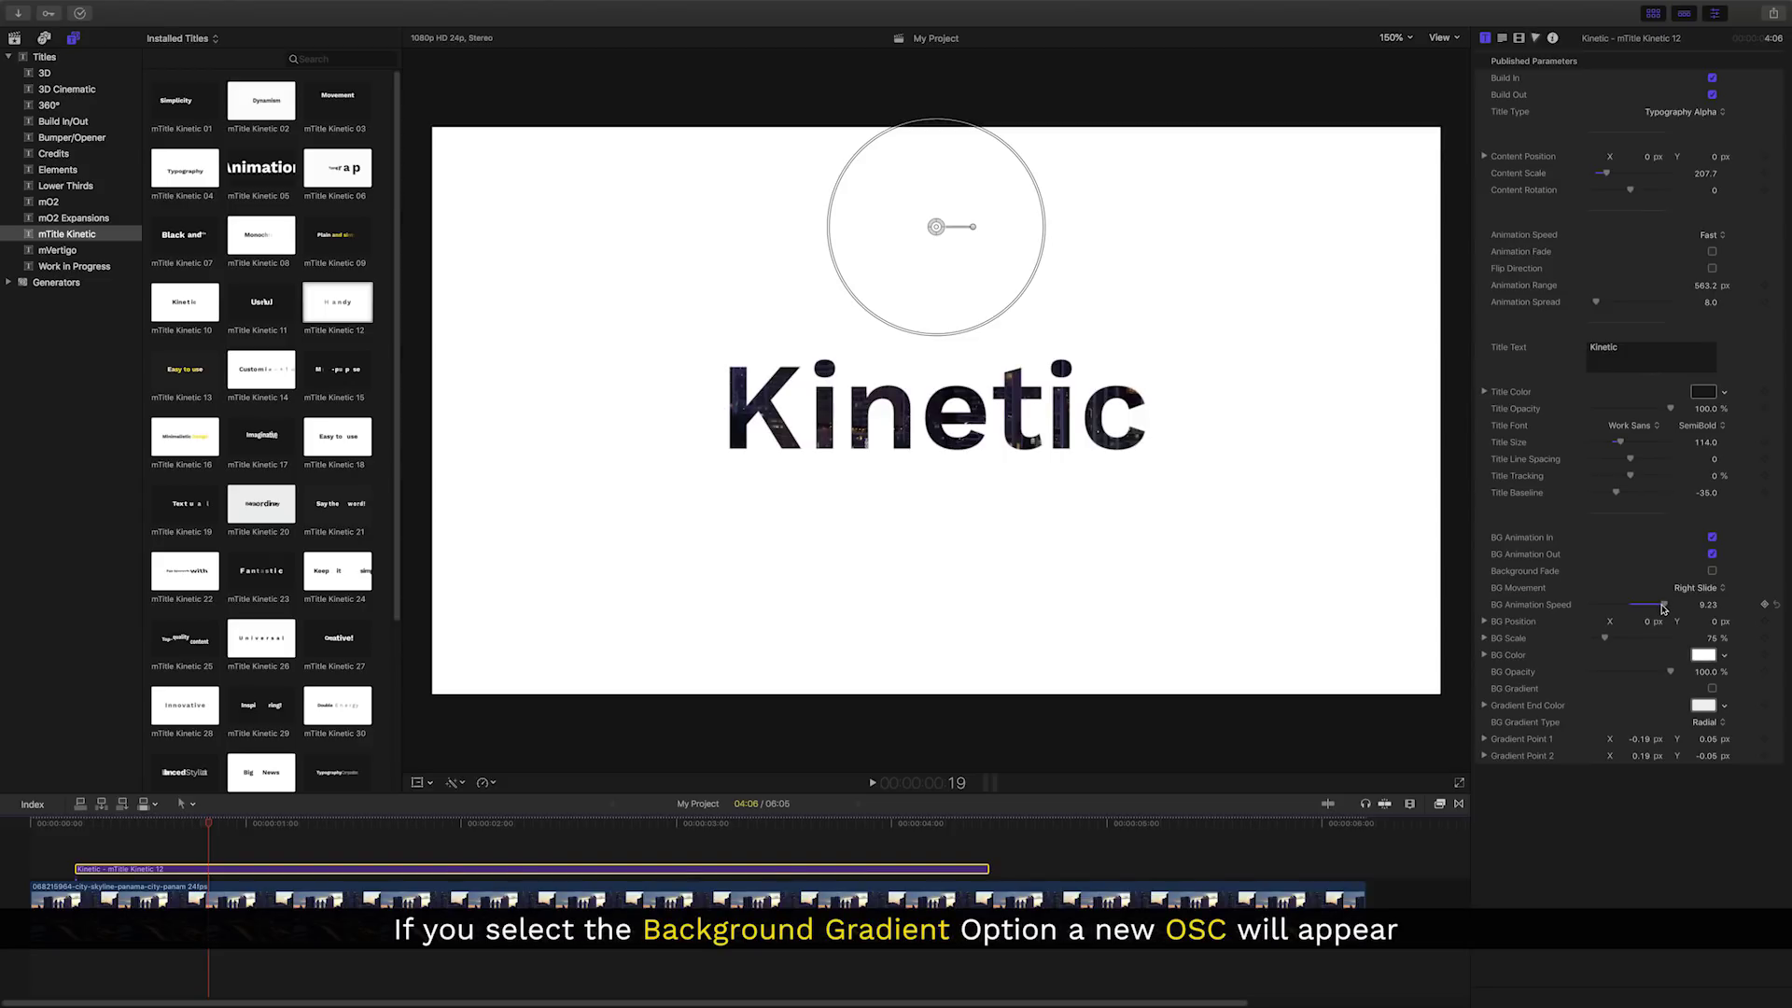
Enable BG Gradient, run its points downward, and slightly darken the gradient end colour
click(1712, 689)
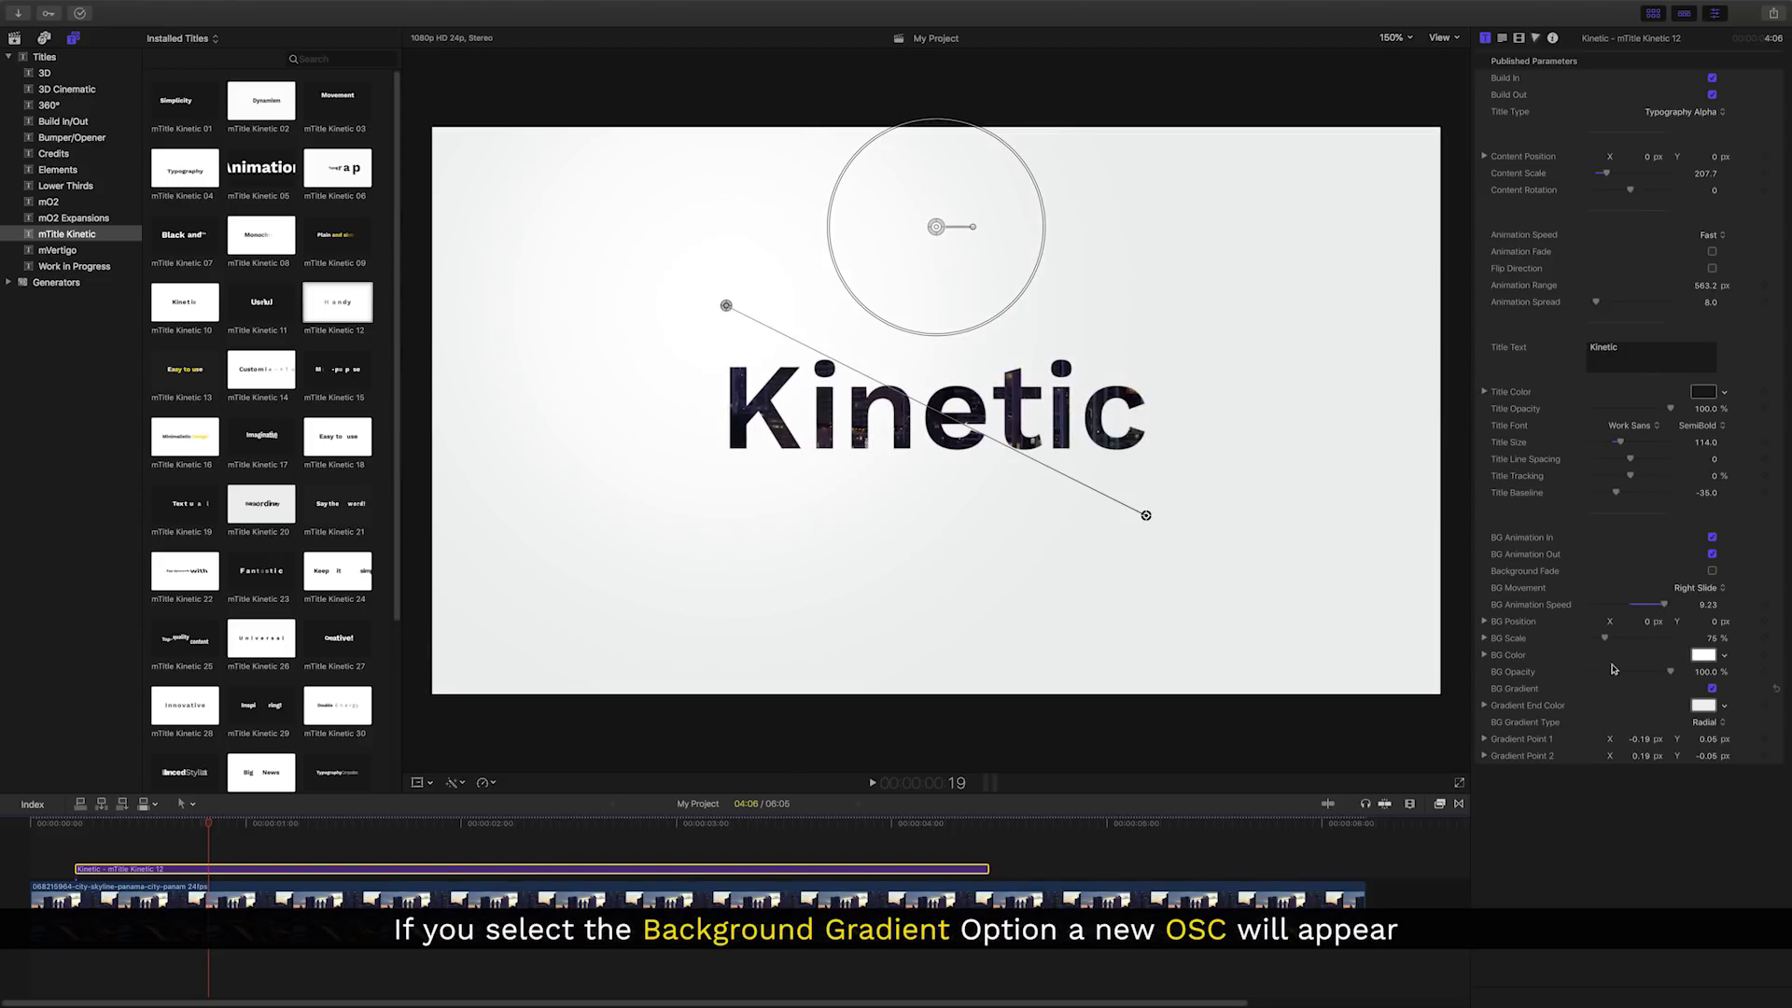
drag(734, 307, 897, 230)
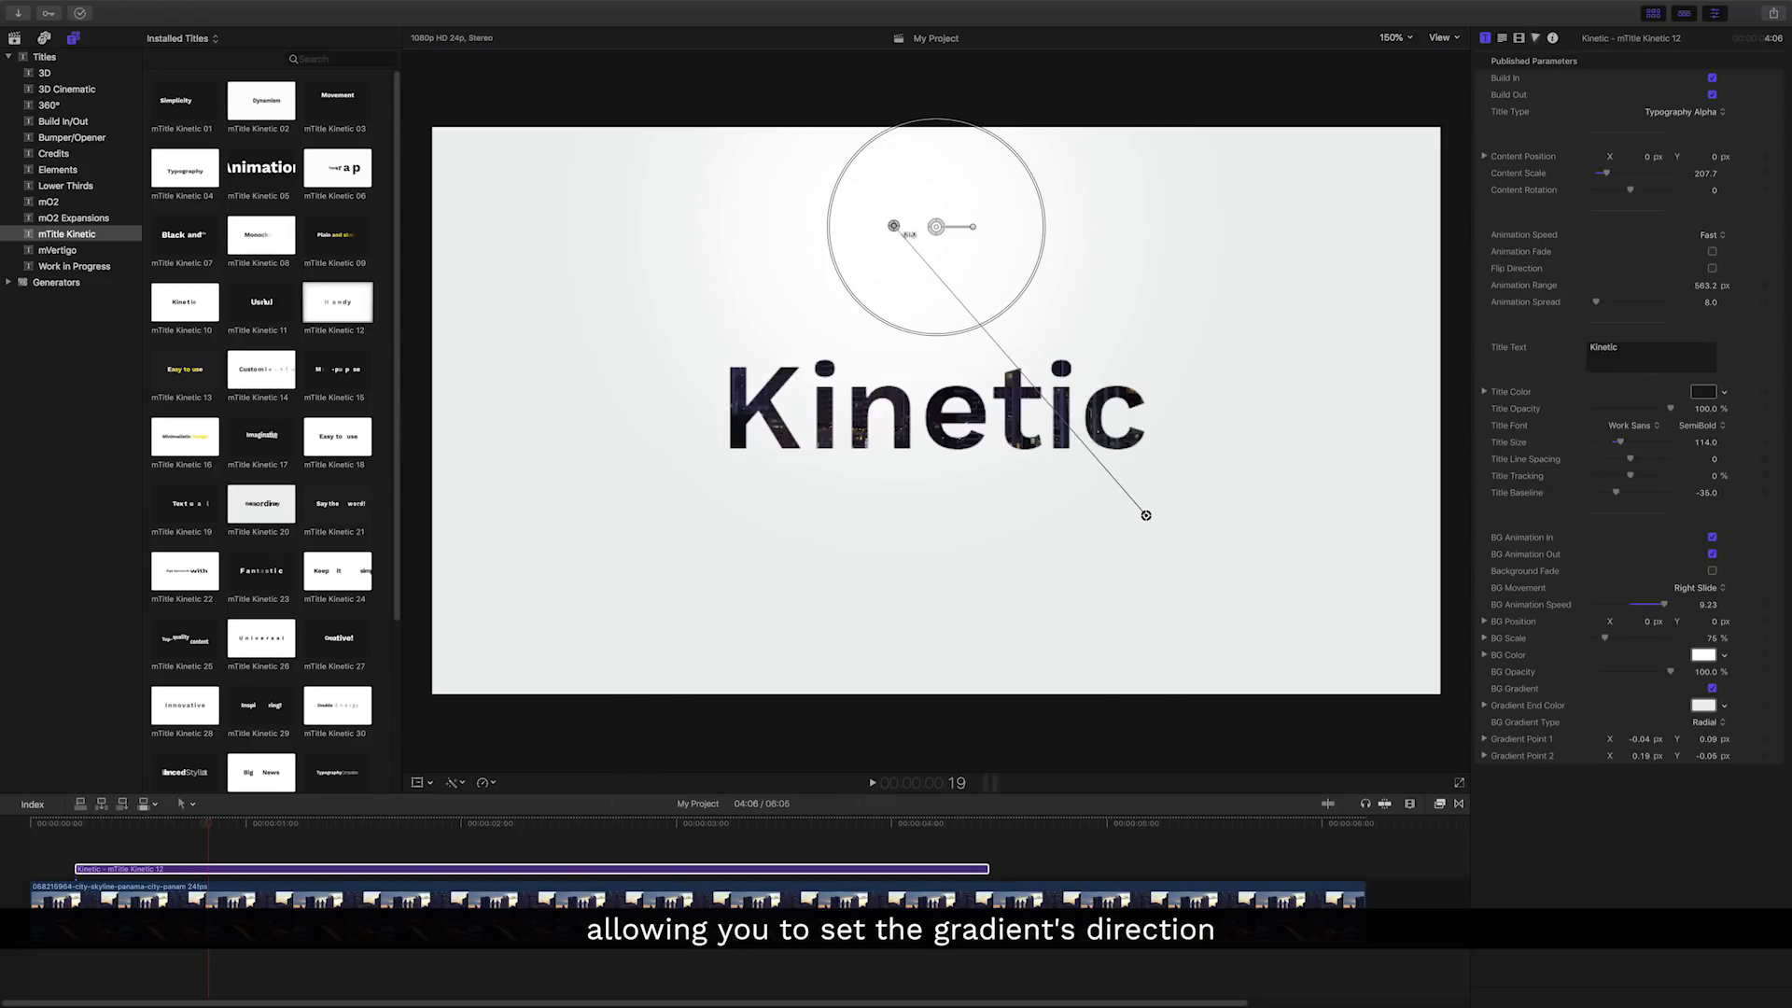
drag(1146, 517, 991, 632)
click(1704, 705)
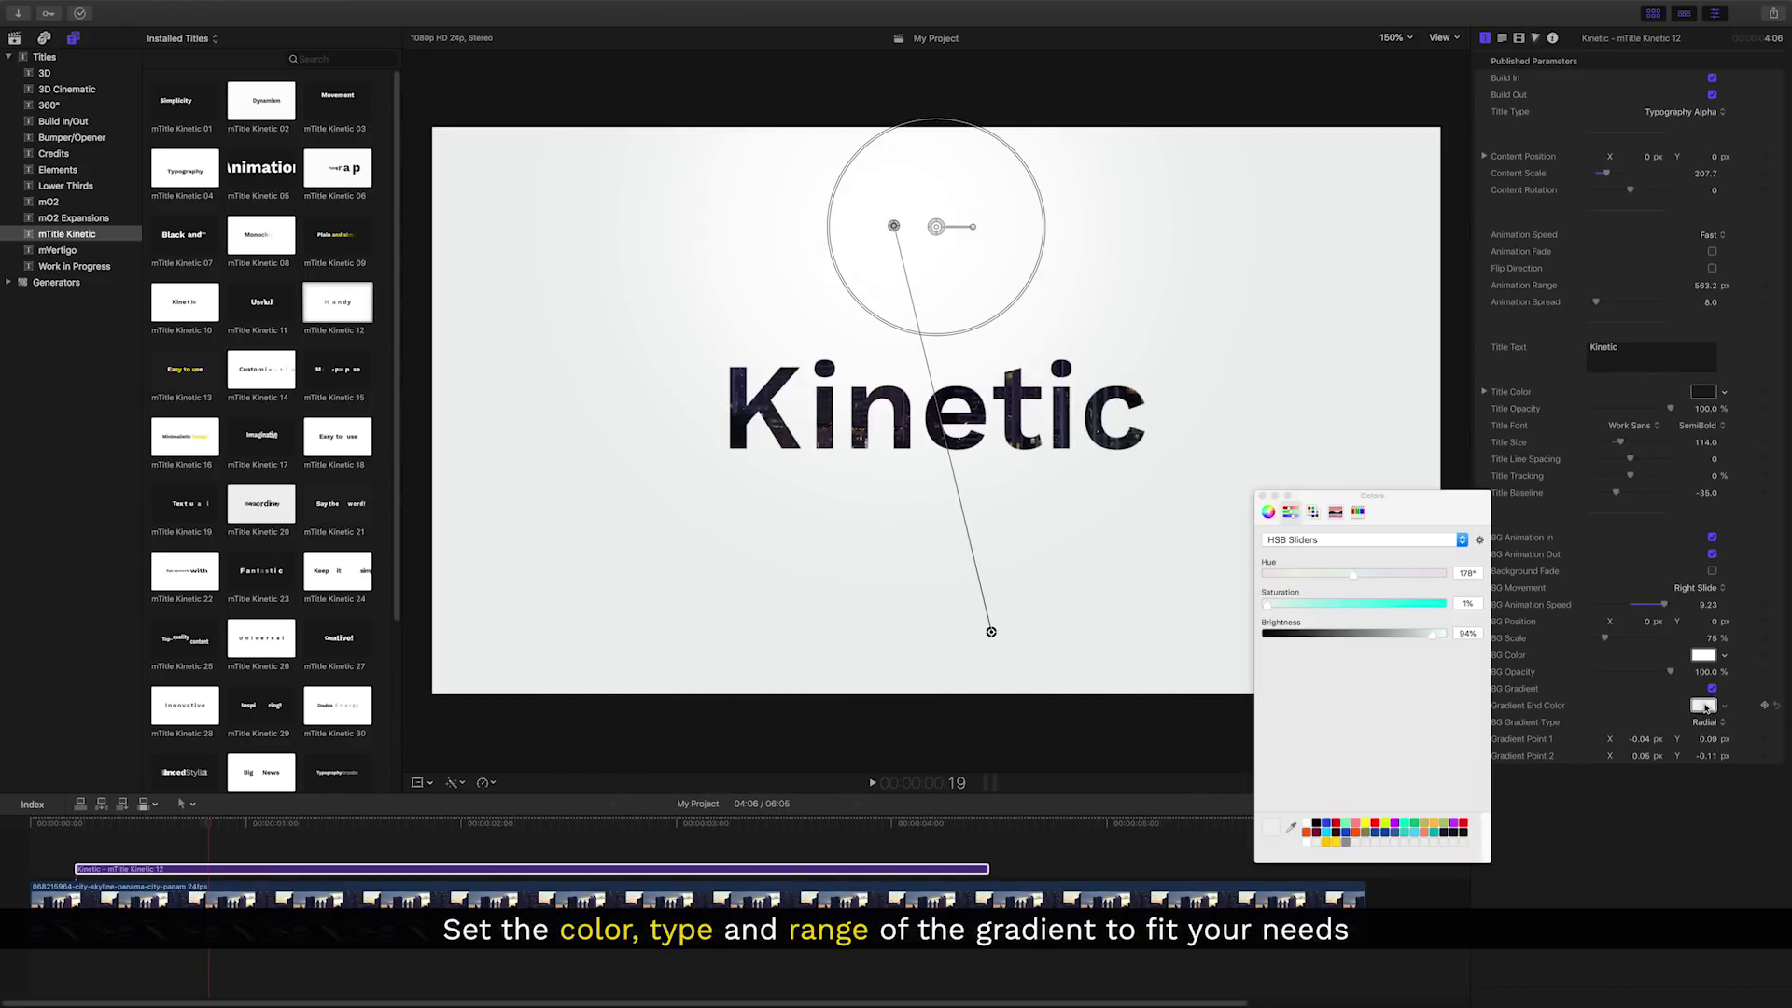
drag(1429, 639, 1415, 641)
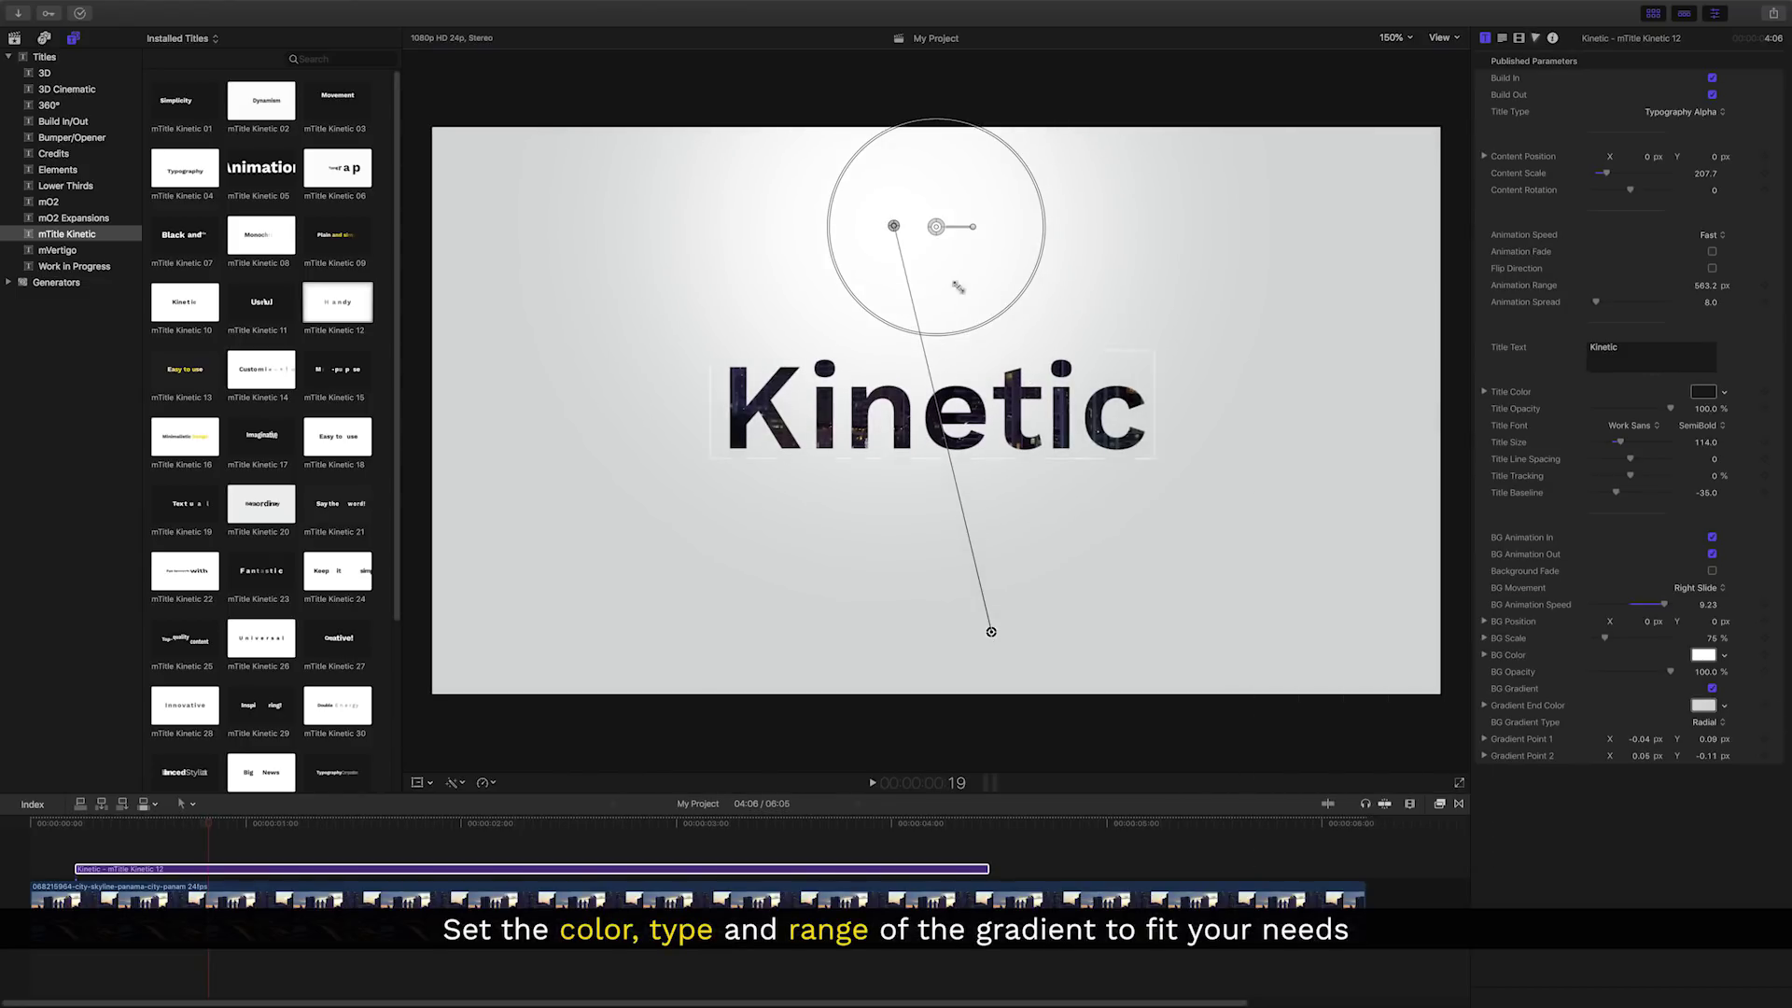
drag(893, 226, 916, 322)
mouse_move(992, 632)
mouse_down()
mouse_move(1027, 737)
mouse_move(1024, 676)
mouse_up()
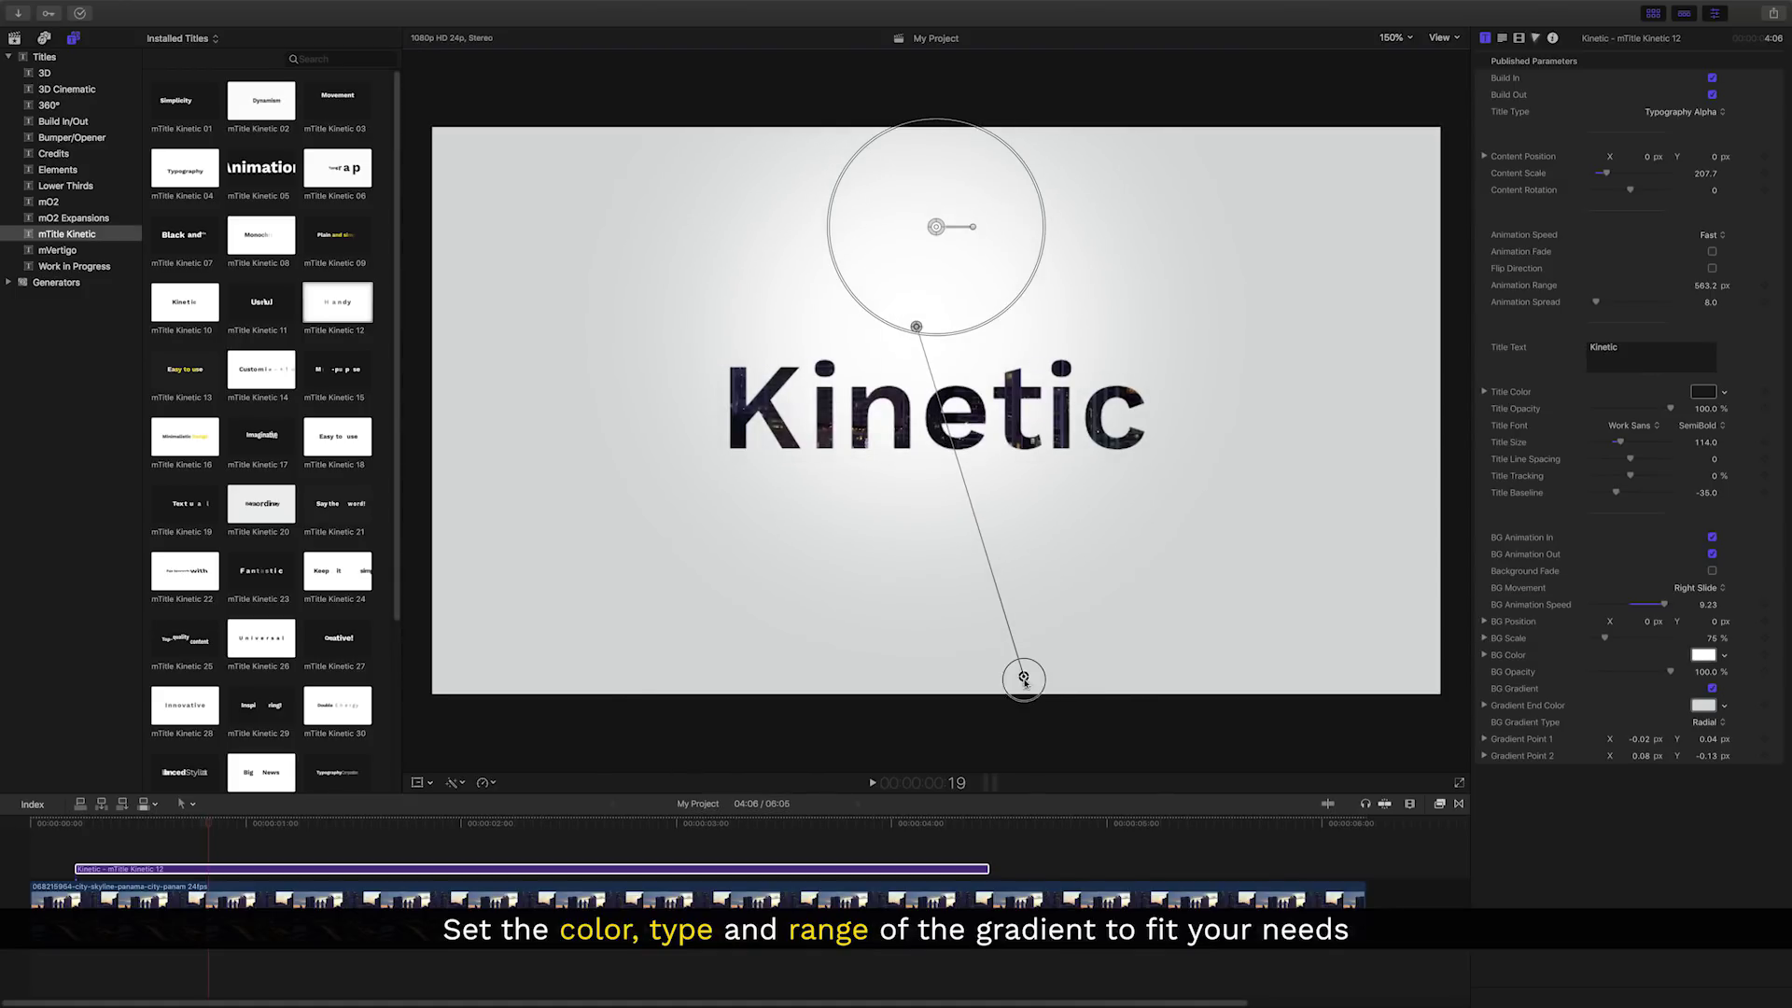
Reduce the background's BG Scale X and Y to about 46% and 21%
click(1484, 639)
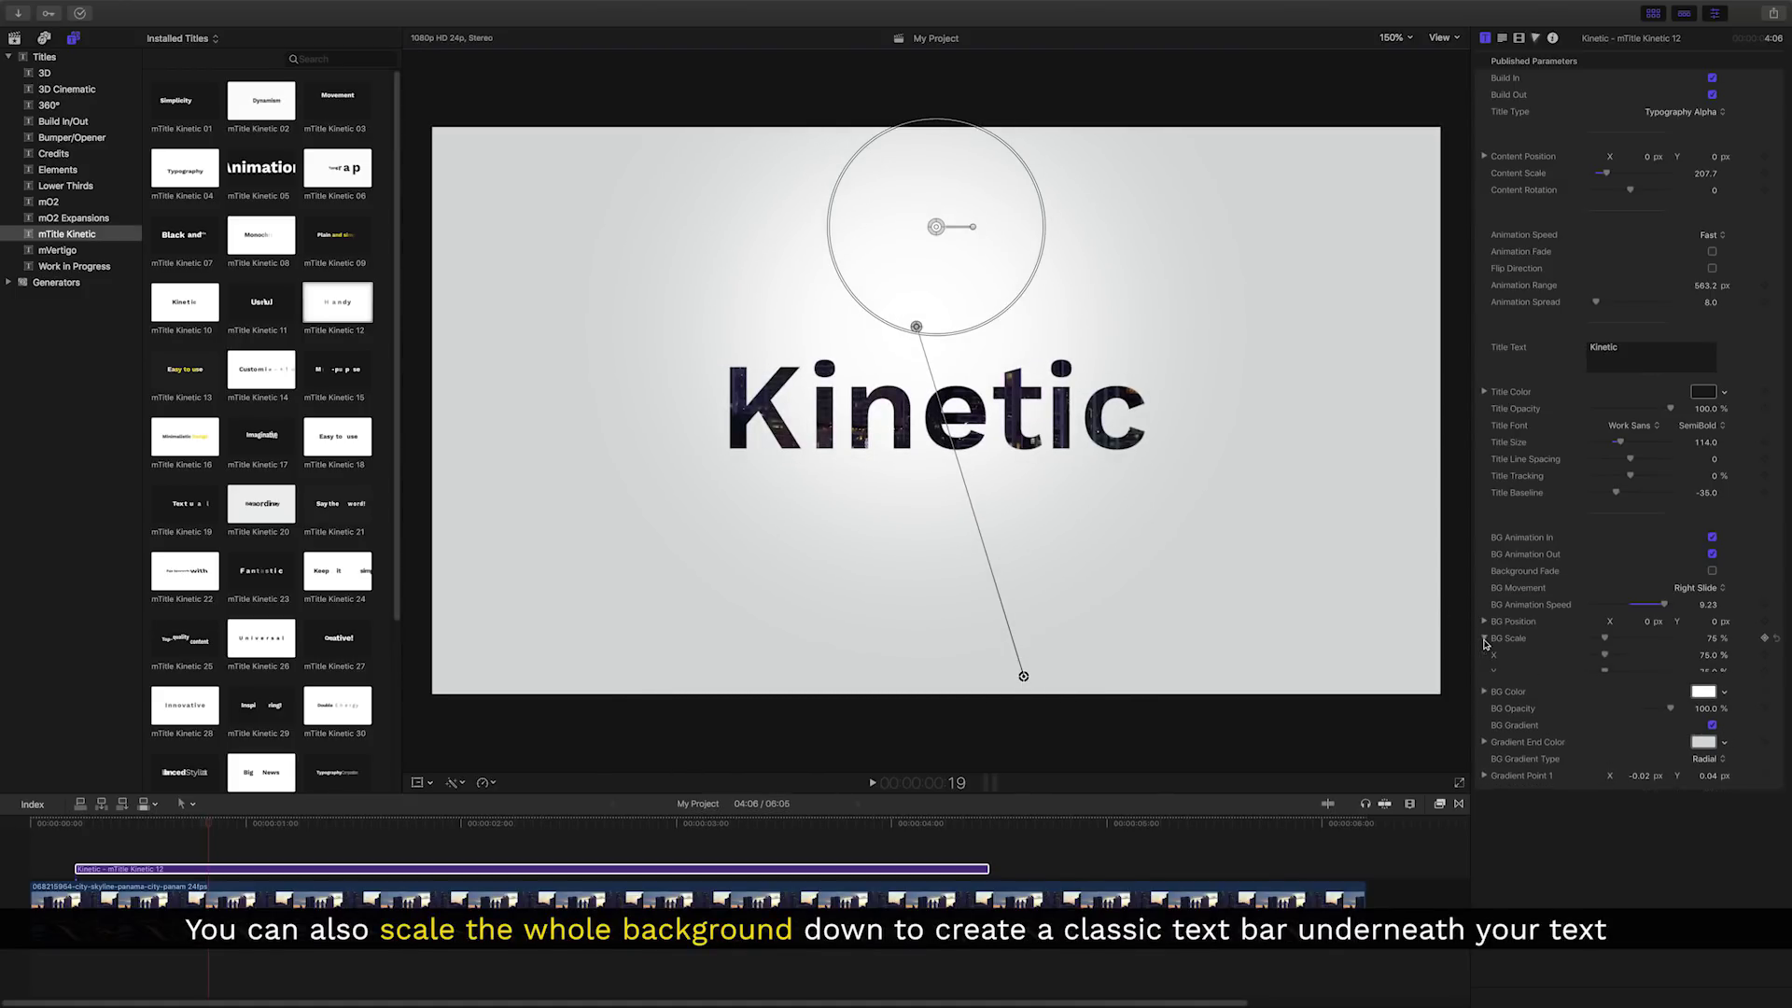
drag(1604, 655, 1591, 675)
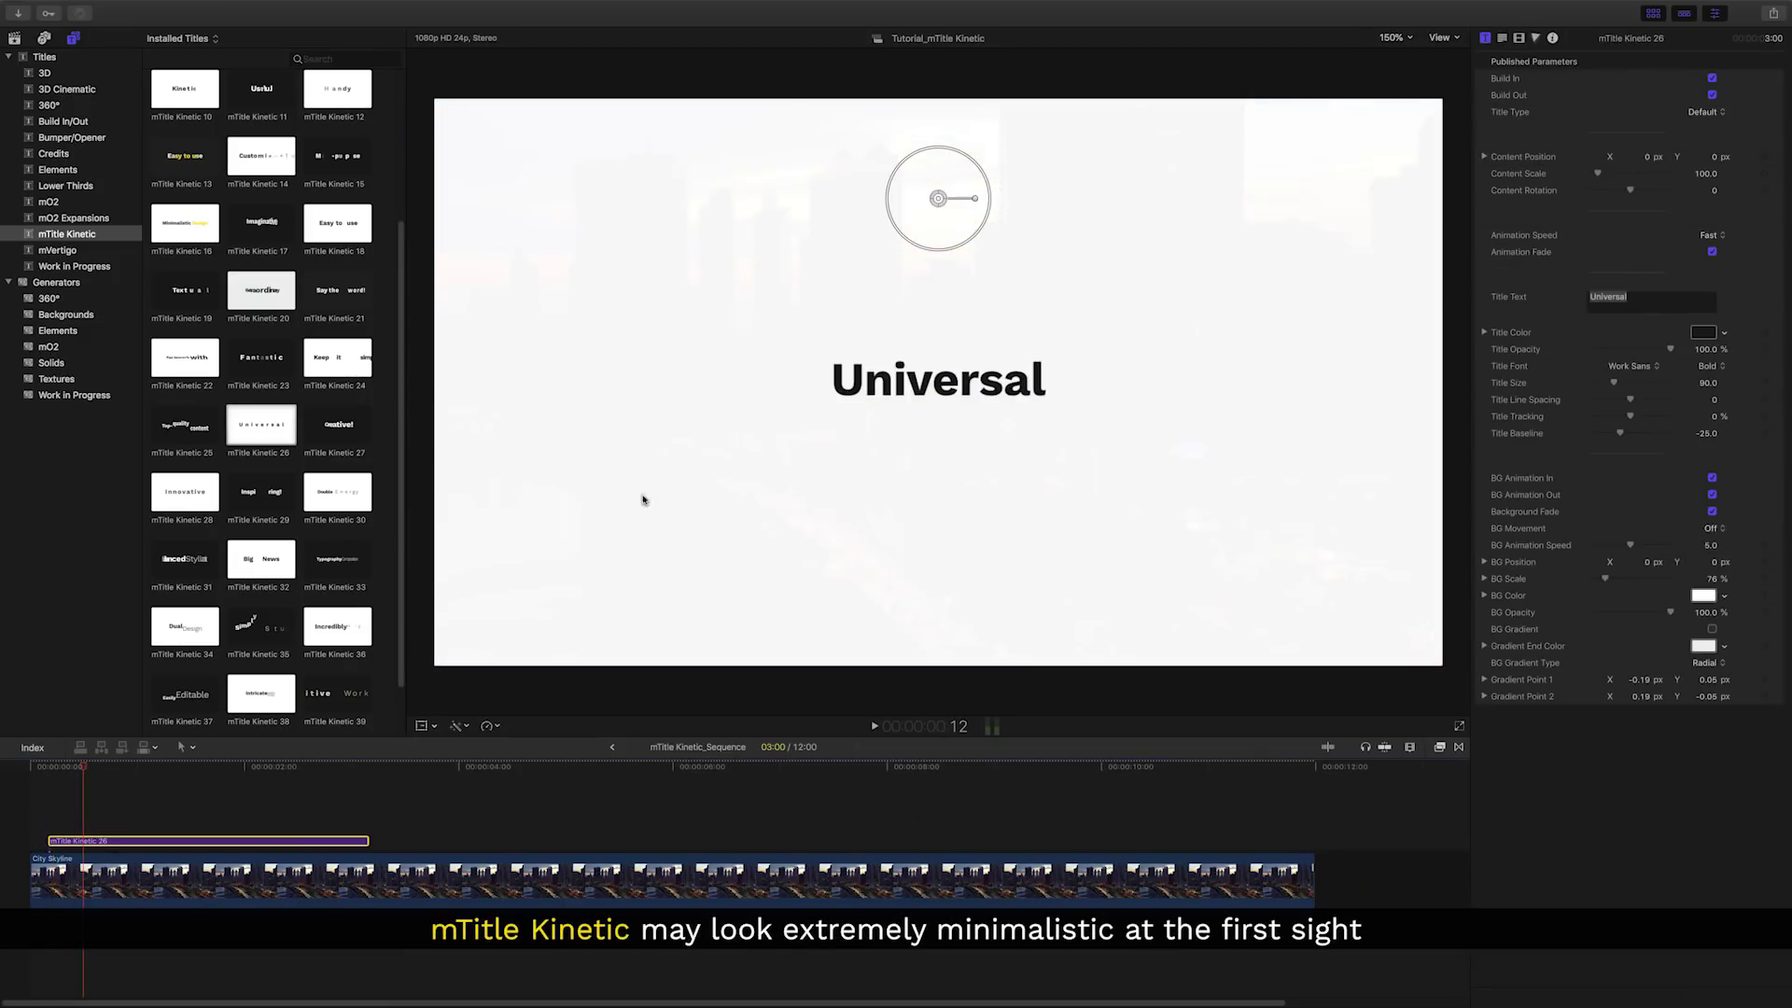
Title the clips 'Create' and 'Typography', with Scale Width background bars and content scale 130
text(Create)
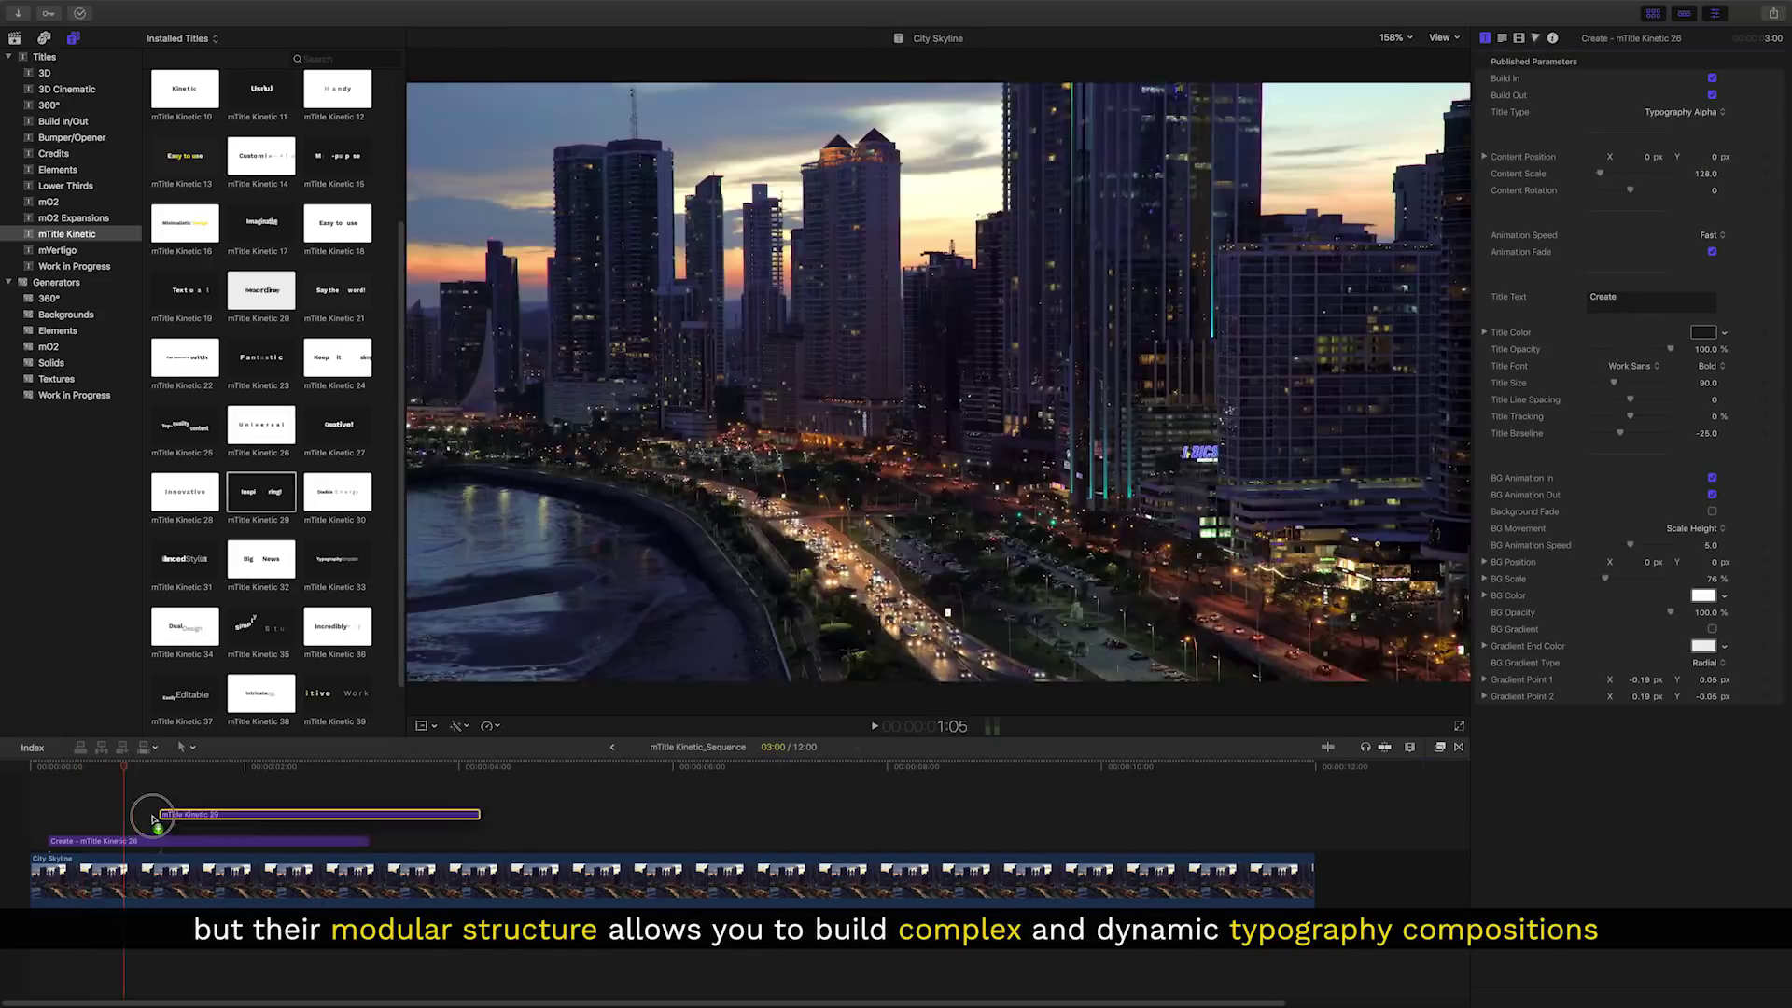
text(Typography)
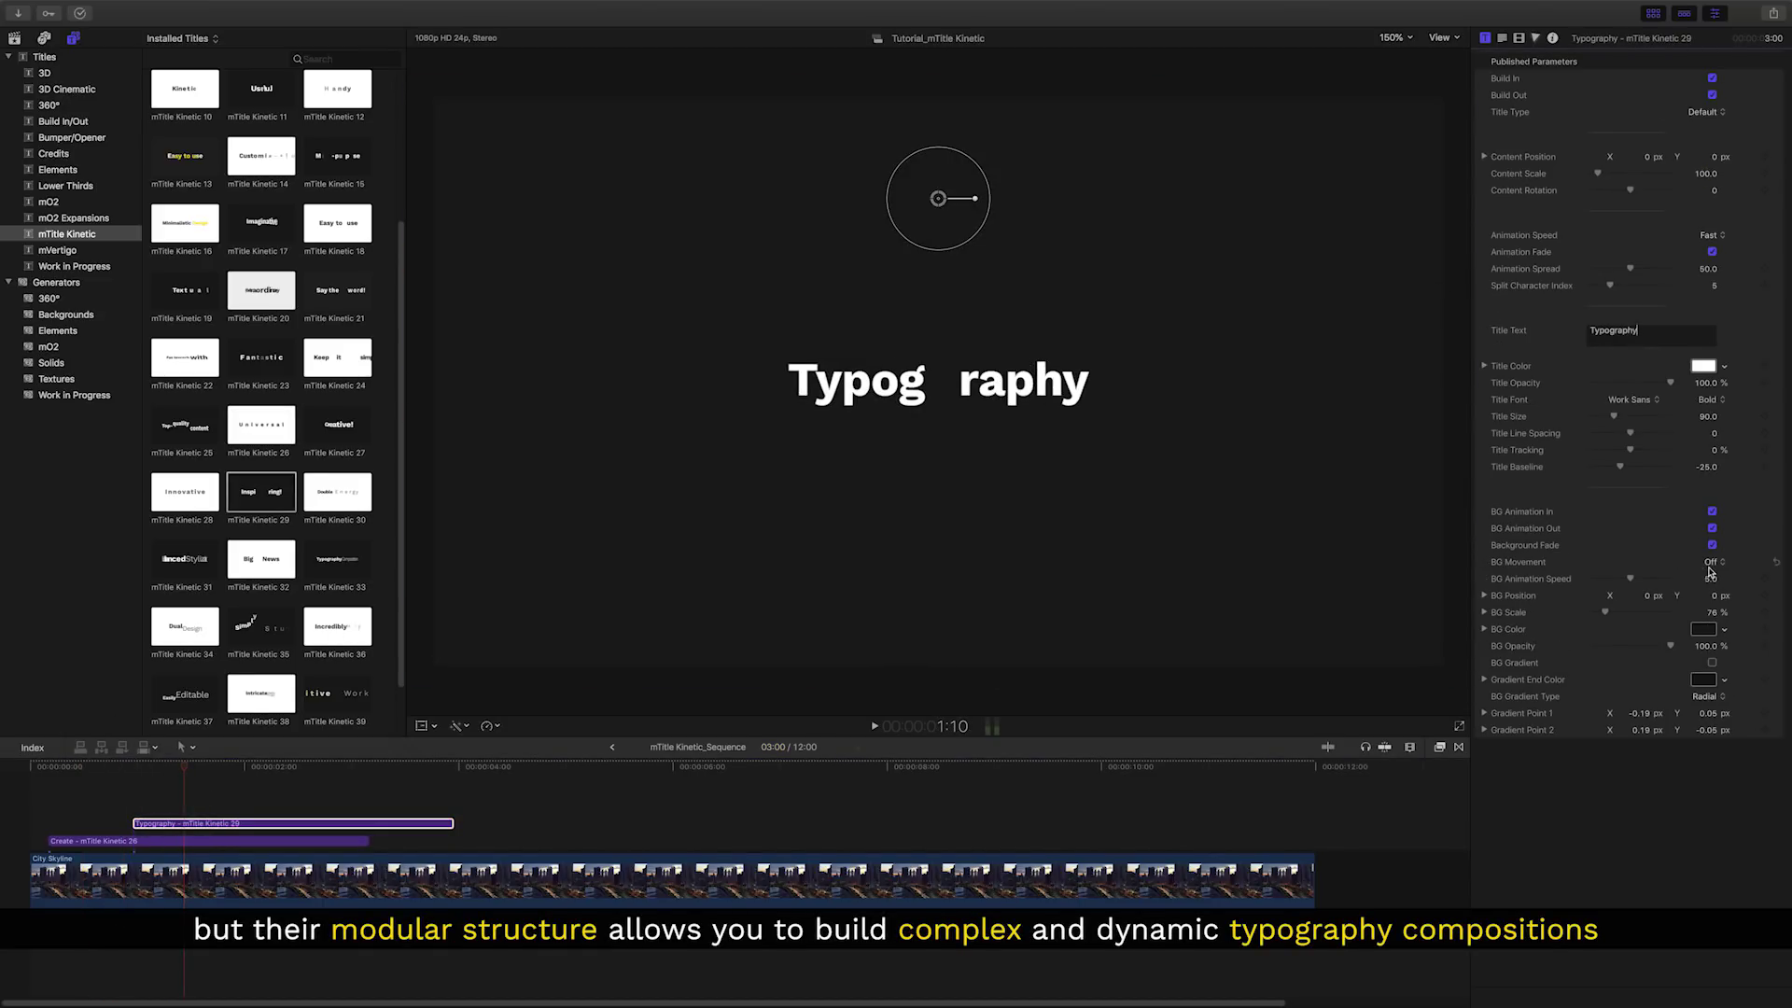
click(1711, 564)
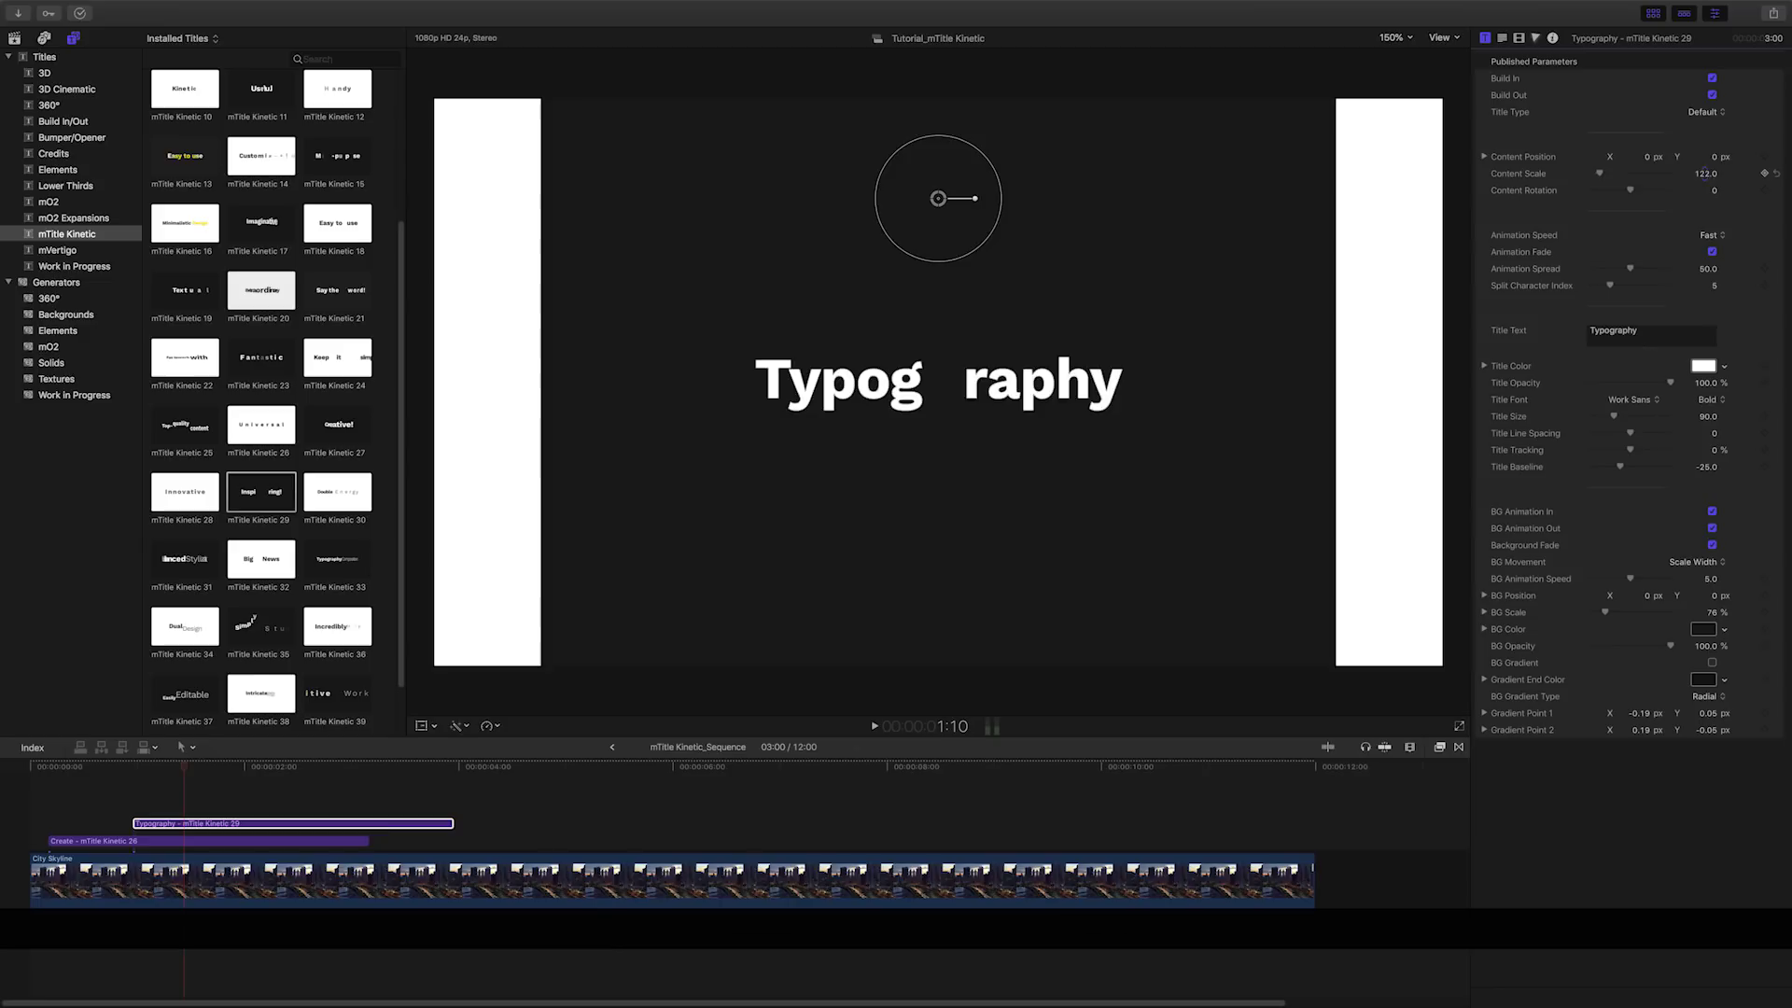
text(130)
key(Return)
Add another mTitle Kinetic 10 title above the Typography clip
drag(228, 765, 254, 766)
click(254, 794)
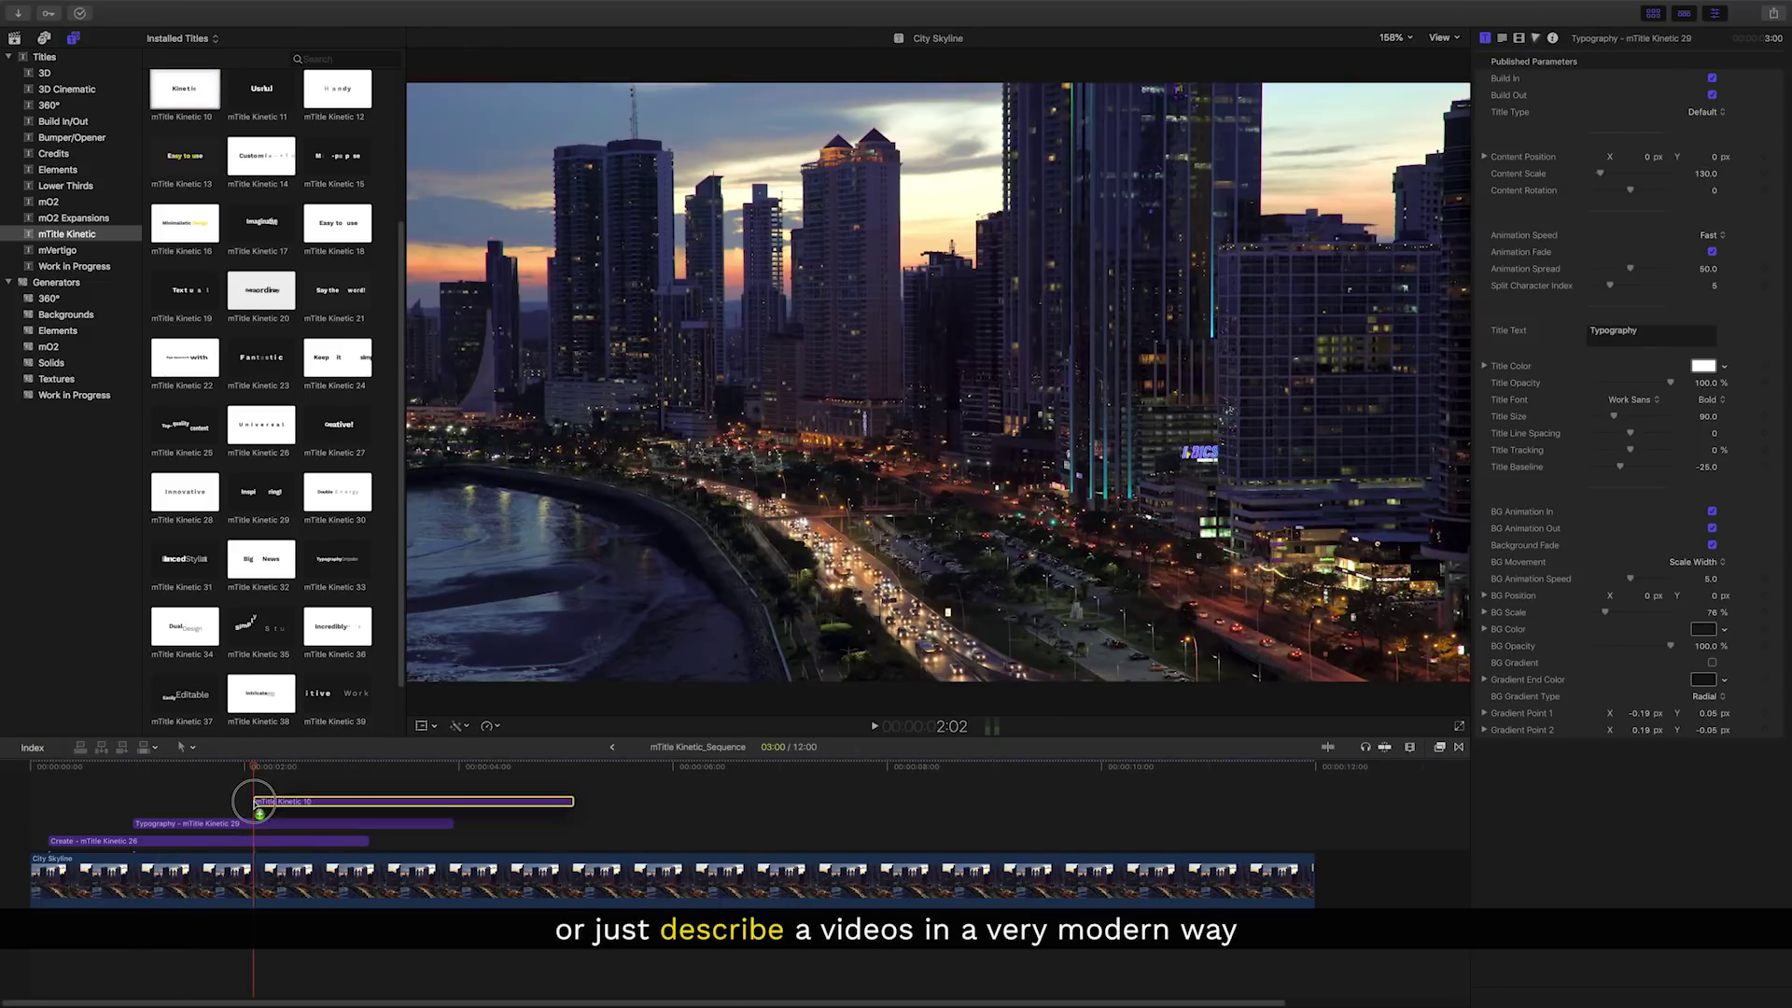
drag(184, 89, 261, 806)
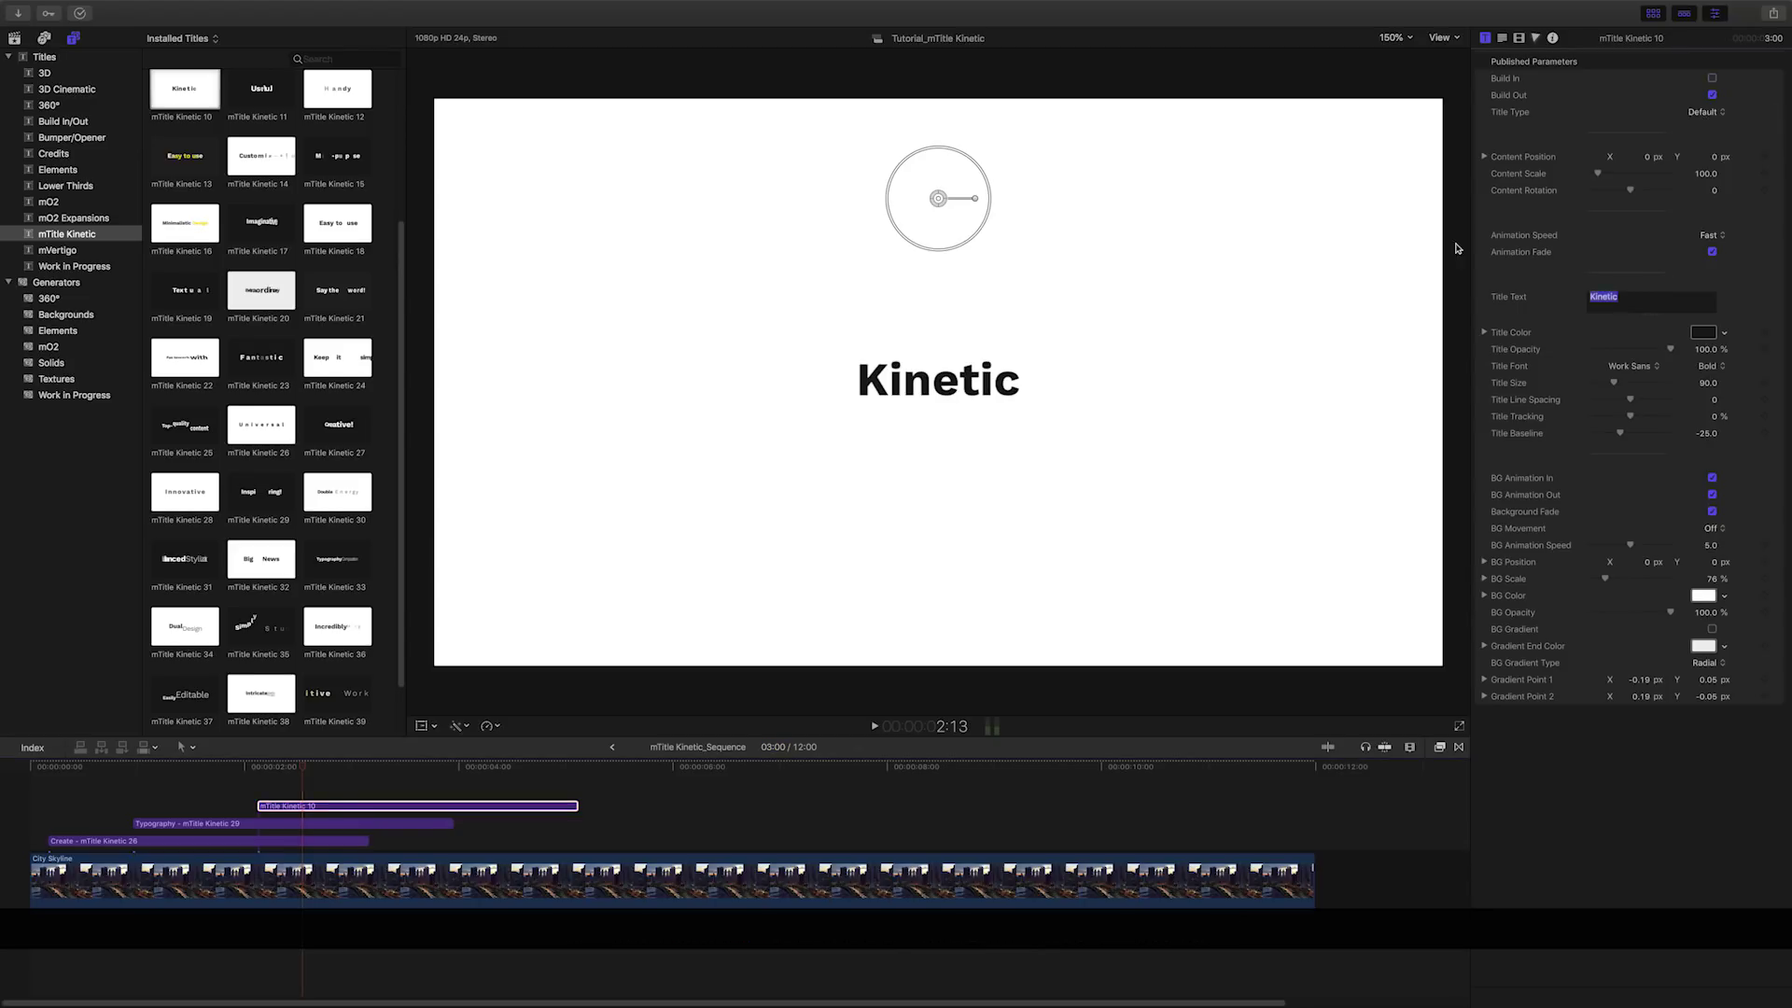
Retitle the Kinetic clip 'Sequences' and add mTitle Kinetic 21 to the timeline
text(Sequences)
key(Return)
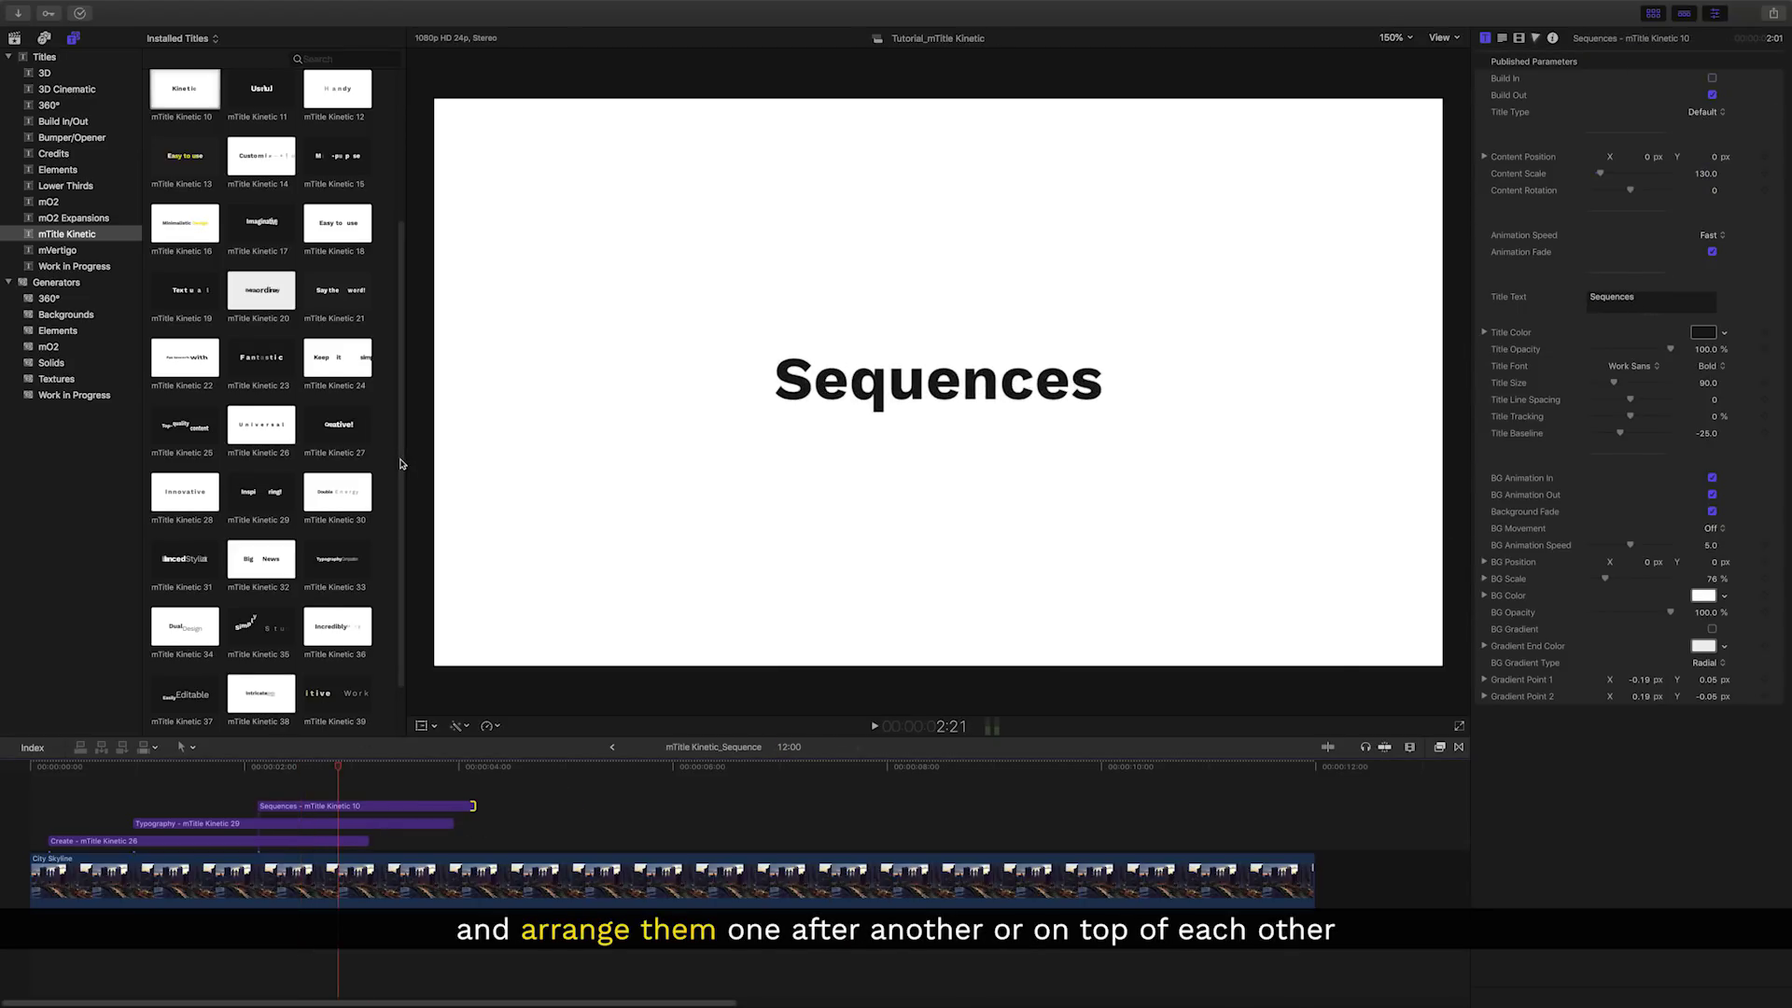
drag(337, 290, 392, 806)
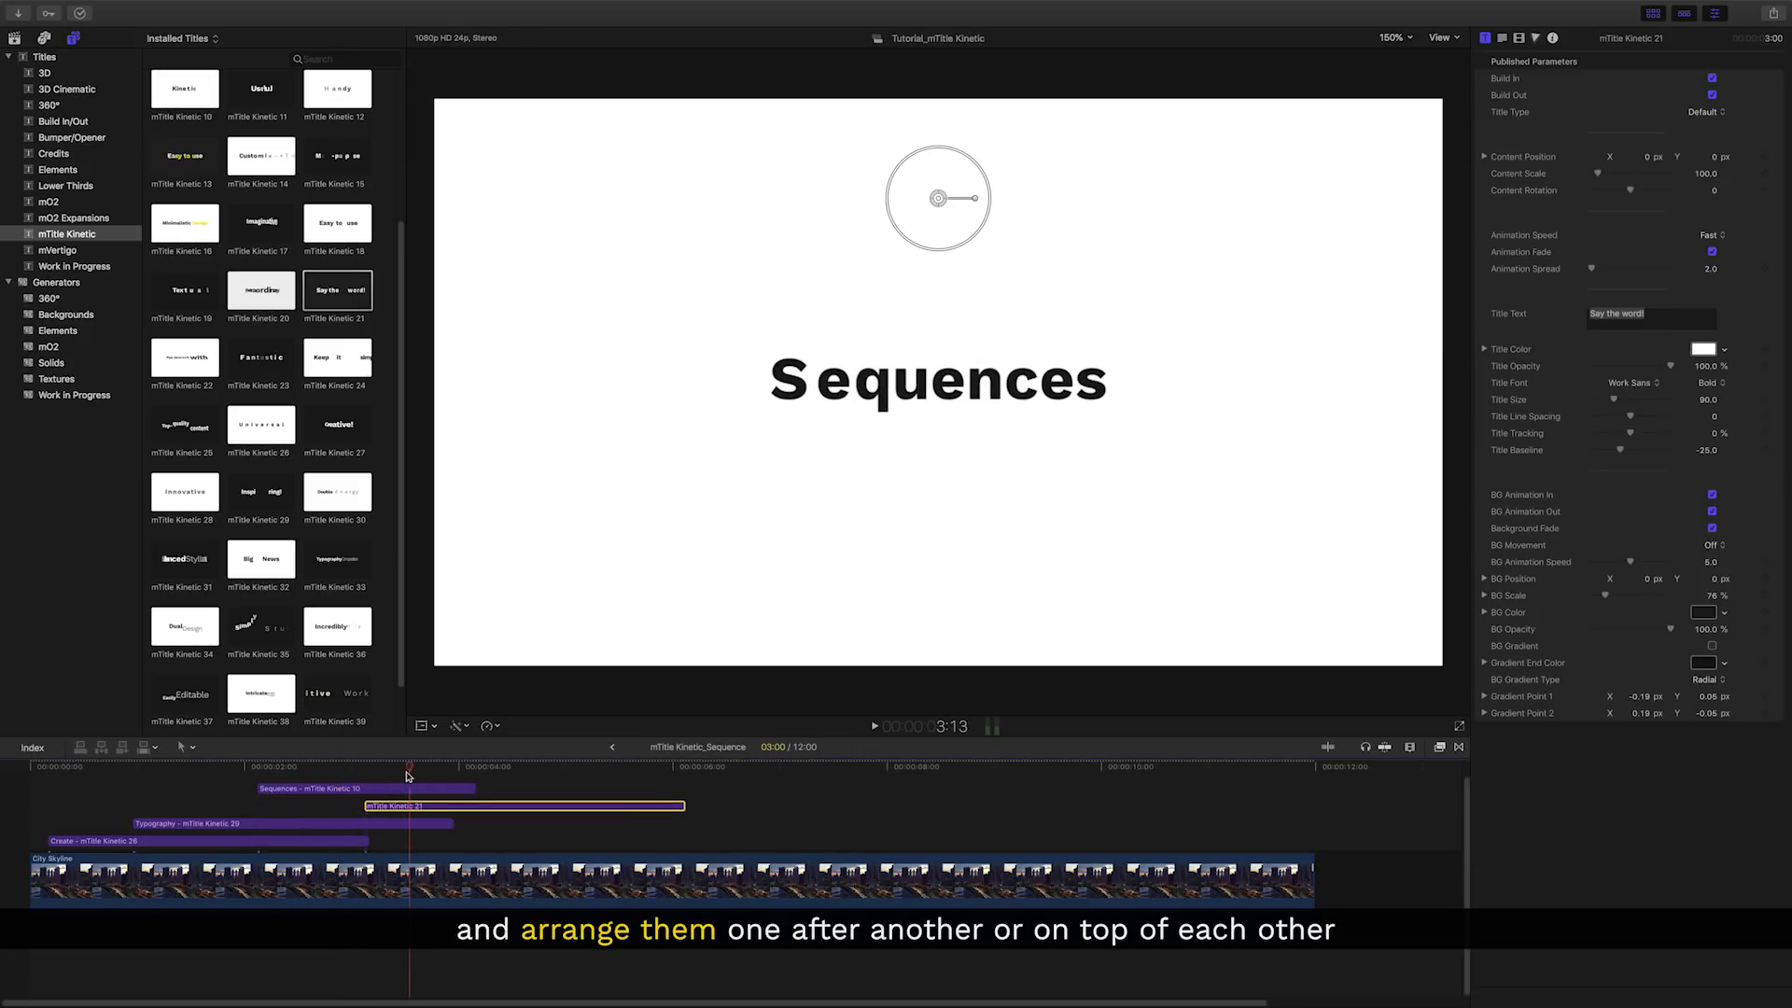
Set the Sequences title's background movement to Up Slide
click(1712, 494)
click(1711, 528)
click(1711, 478)
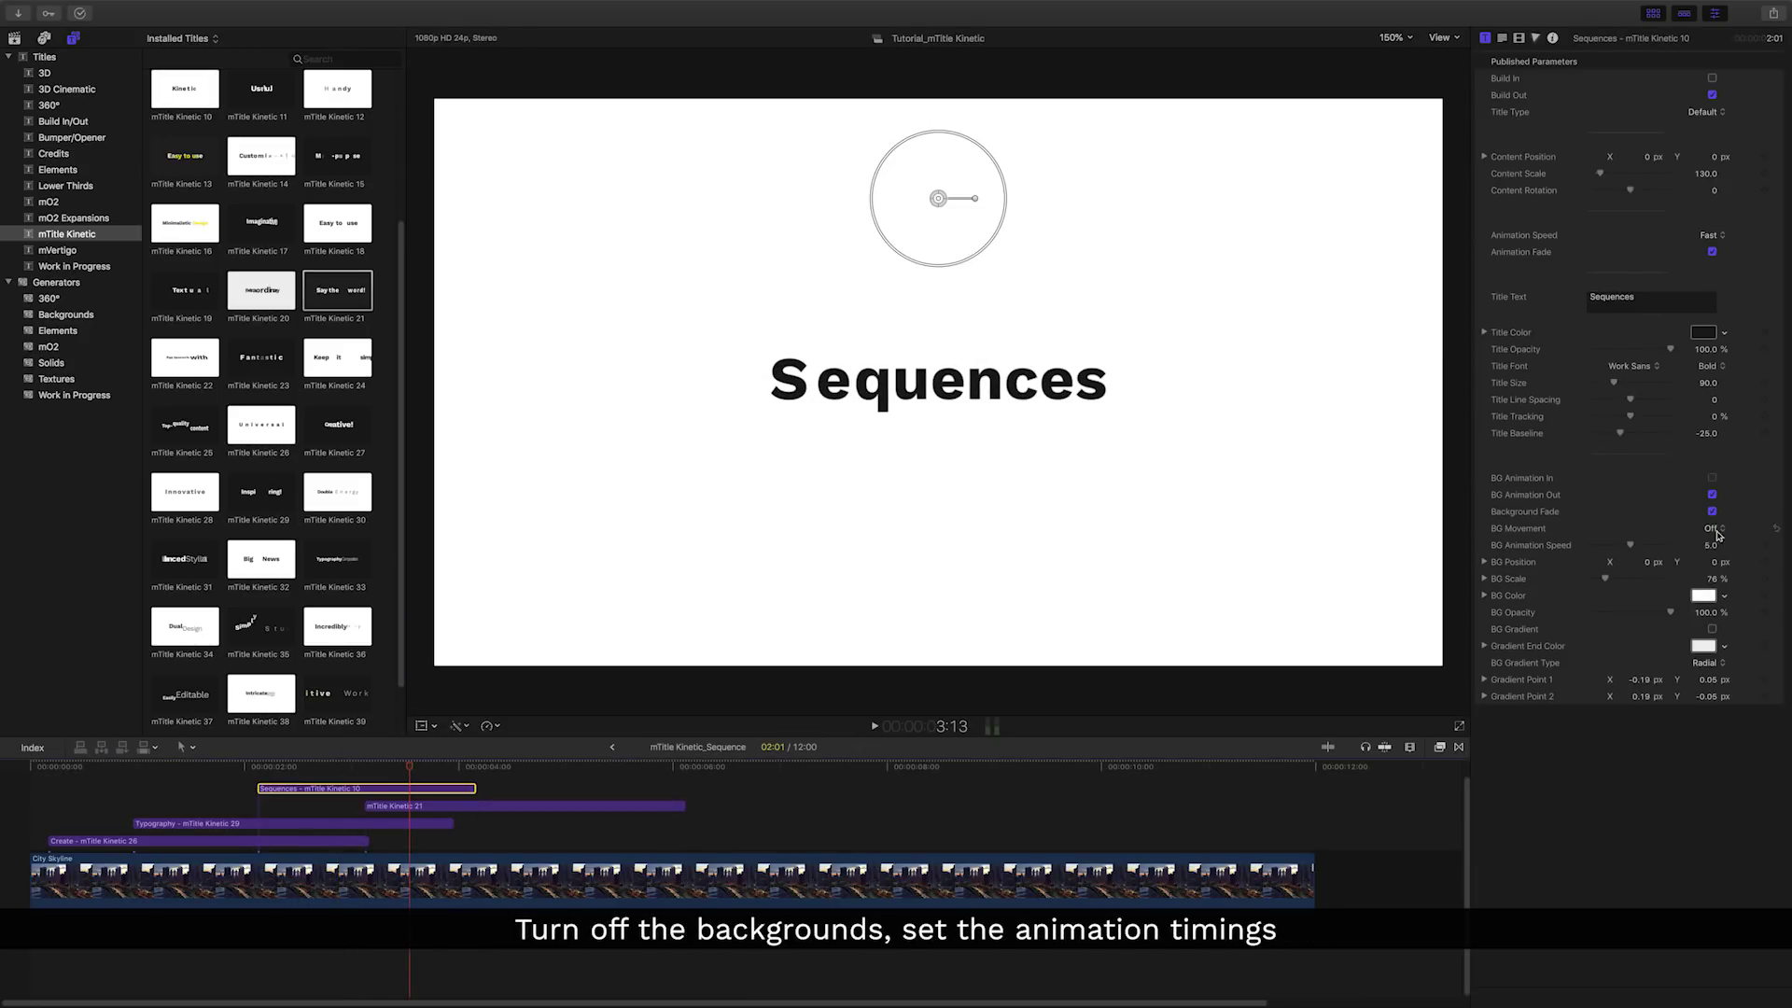
click(1711, 529)
click(1722, 616)
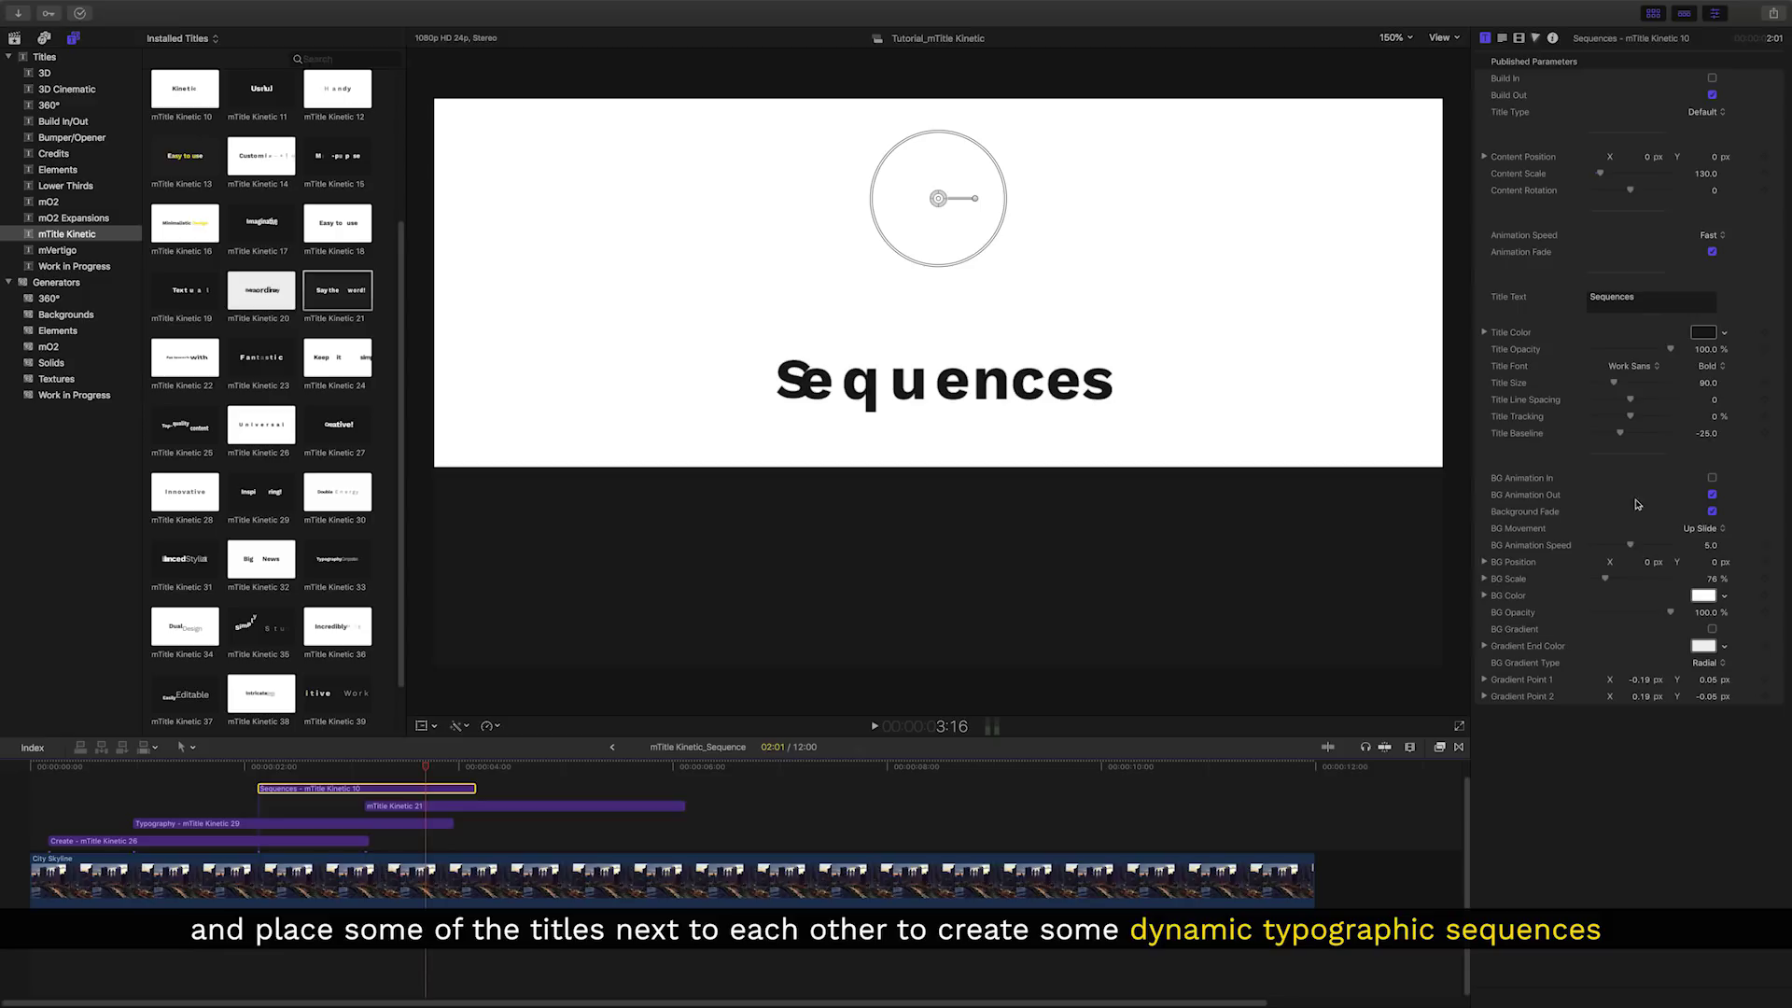
drag(1634, 545, 1642, 548)
Move the new title after Sequences, retitle it 'easier than ever' and nudge it upward
drag(523, 806, 576, 805)
click(1650, 314)
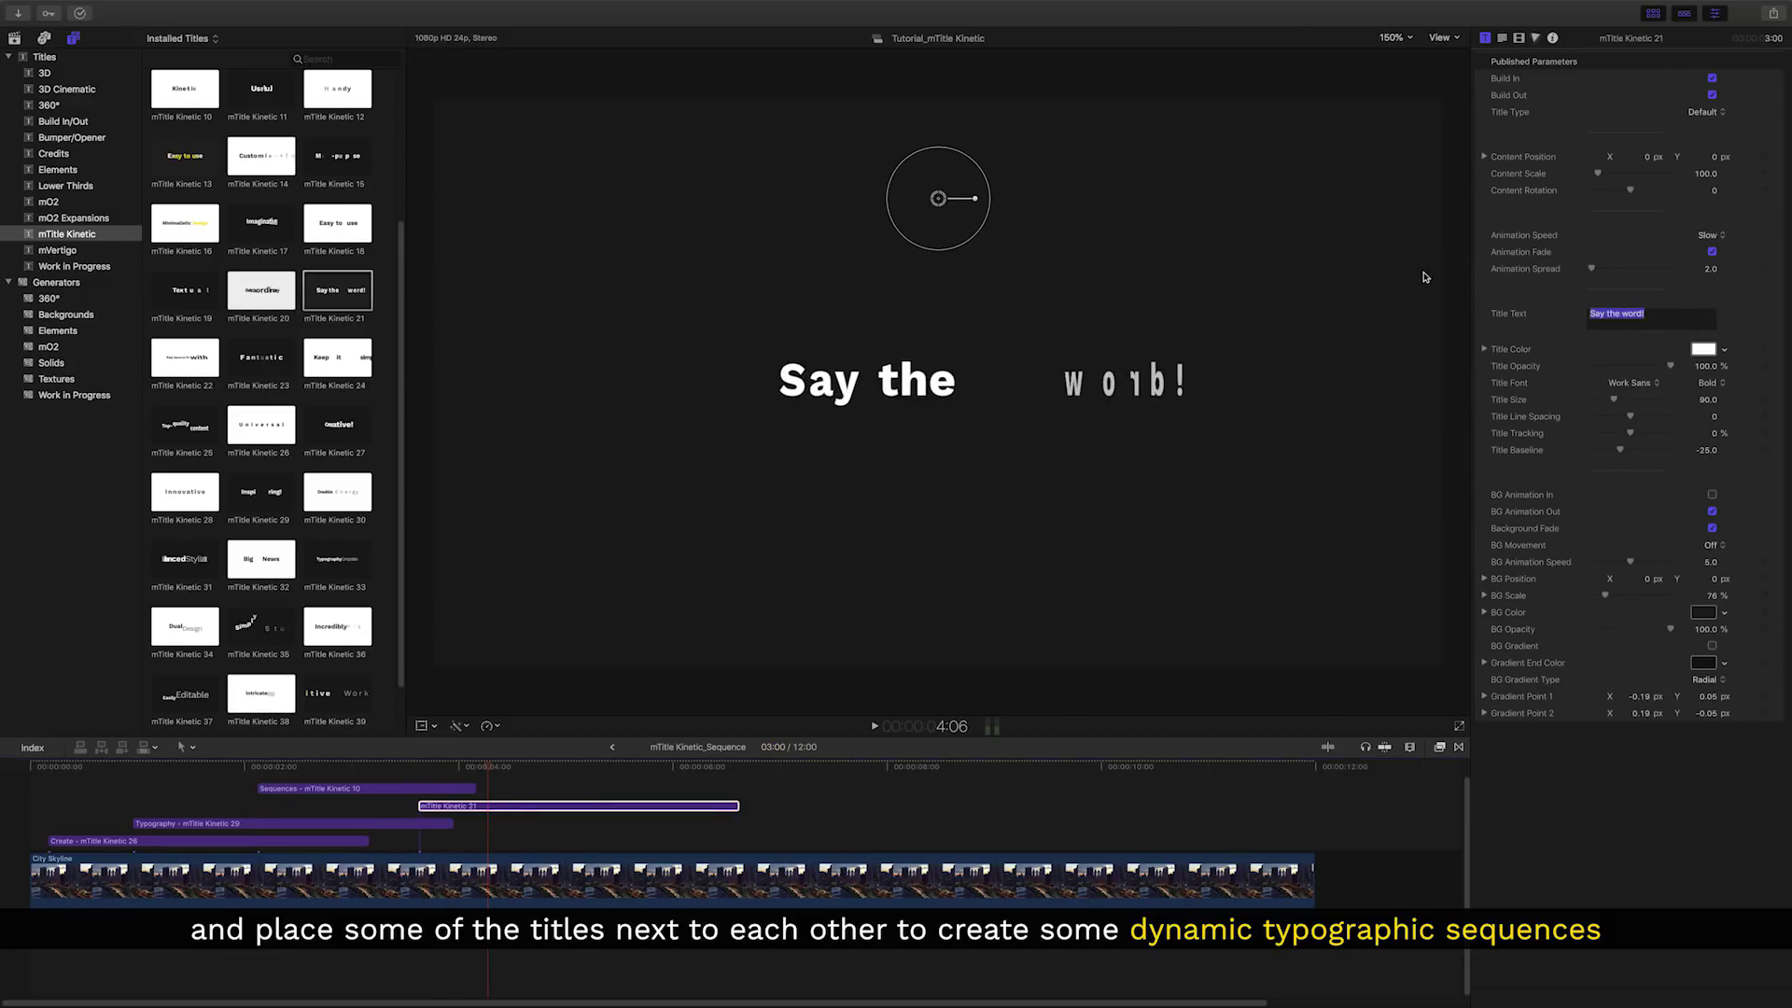
text(easier than ever)
drag(480, 761, 560, 768)
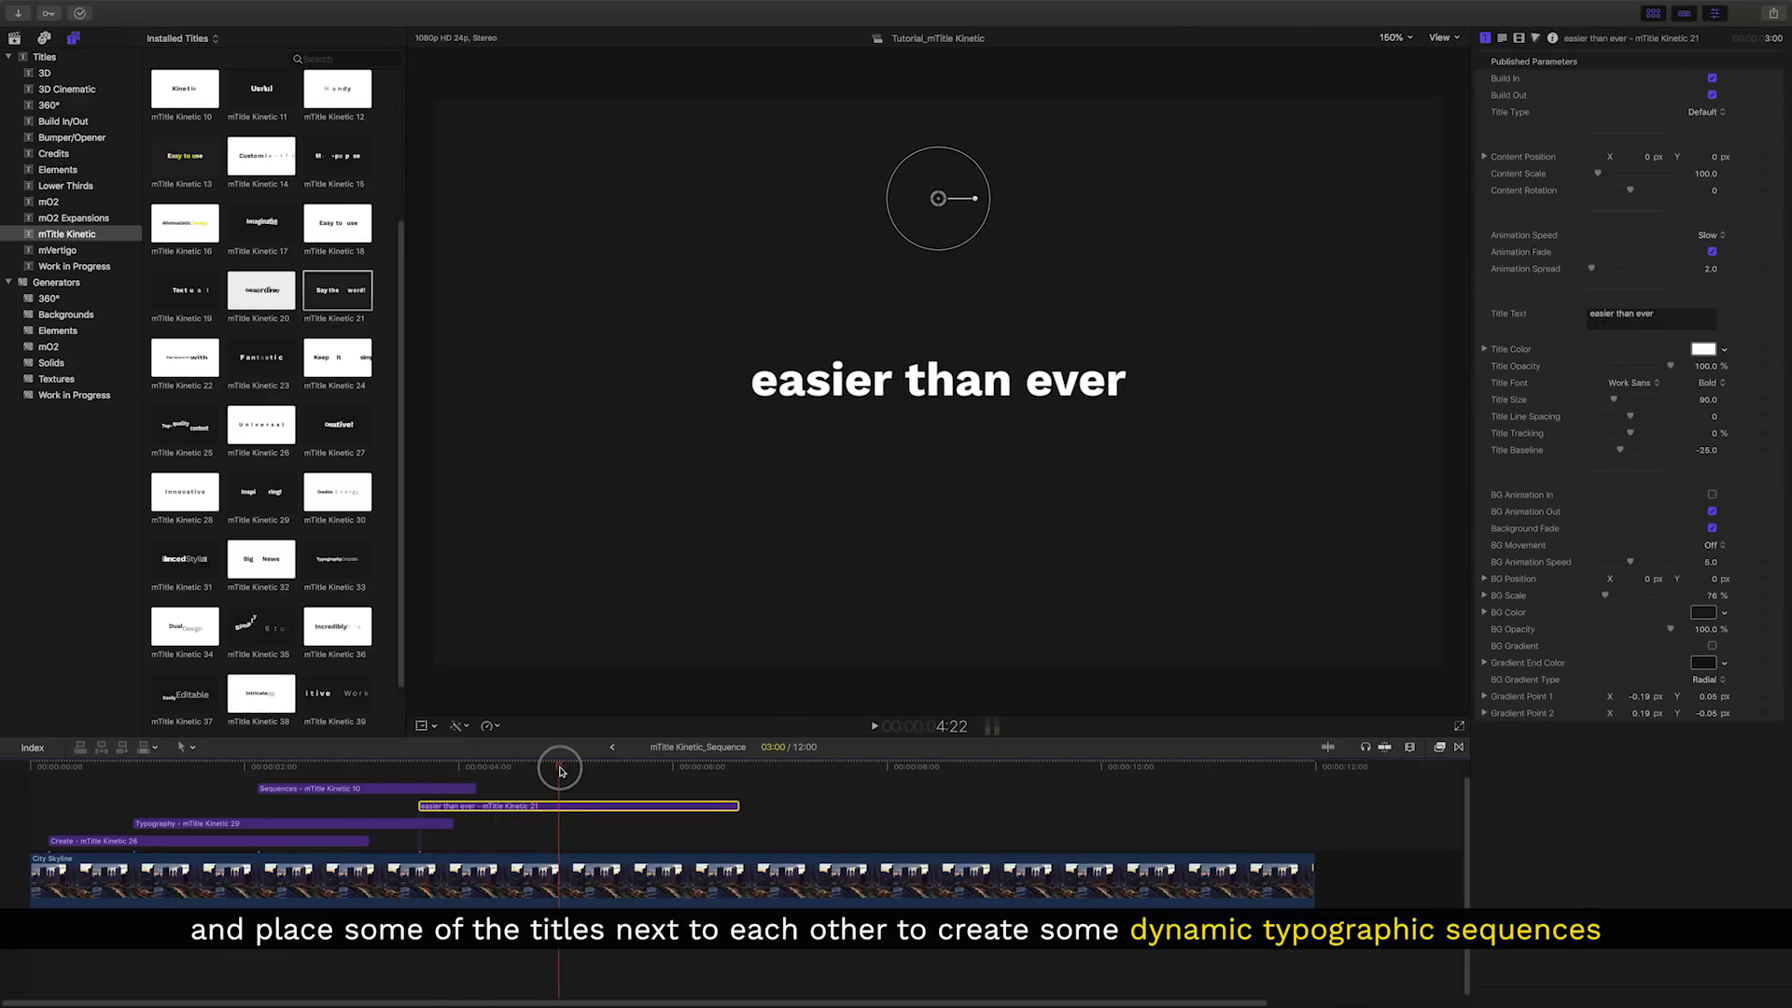
drag(1713, 157, 1598, 227)
Add mTitle Kinetic 05 reading 'before!' and enlarge it beneath 'easier than ever'
scroll(392, 140, up, 3)
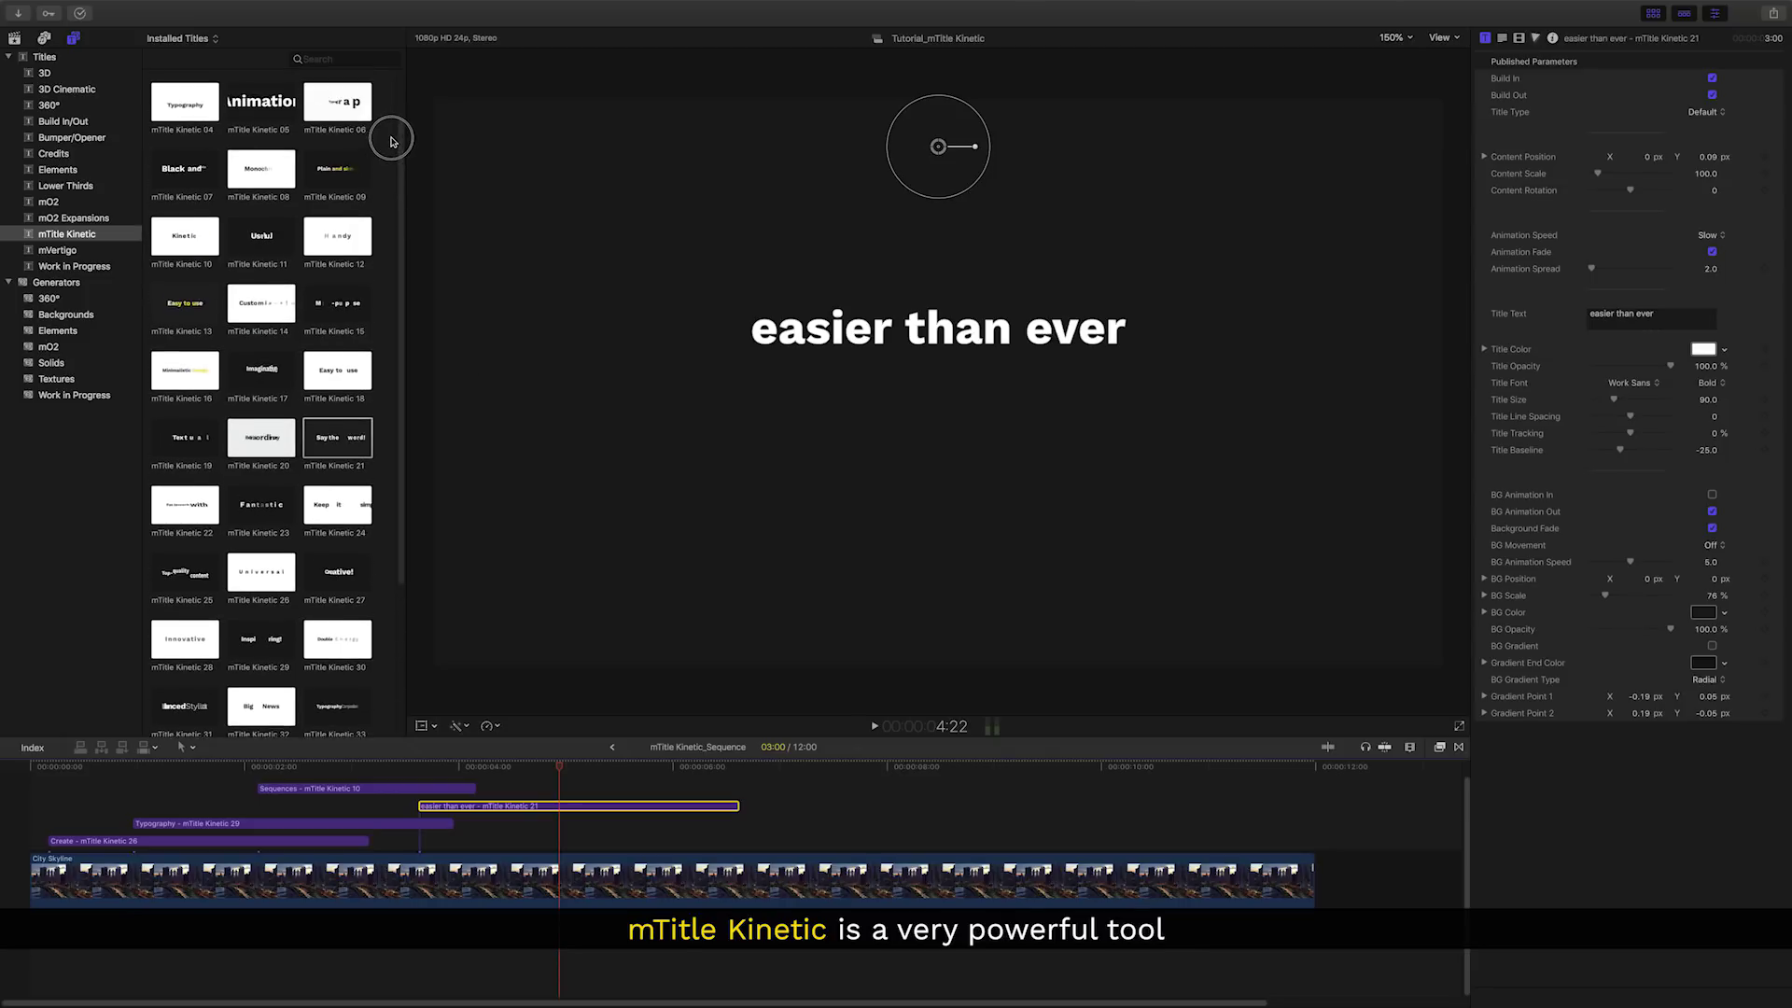
drag(261, 109, 580, 788)
text(before!)
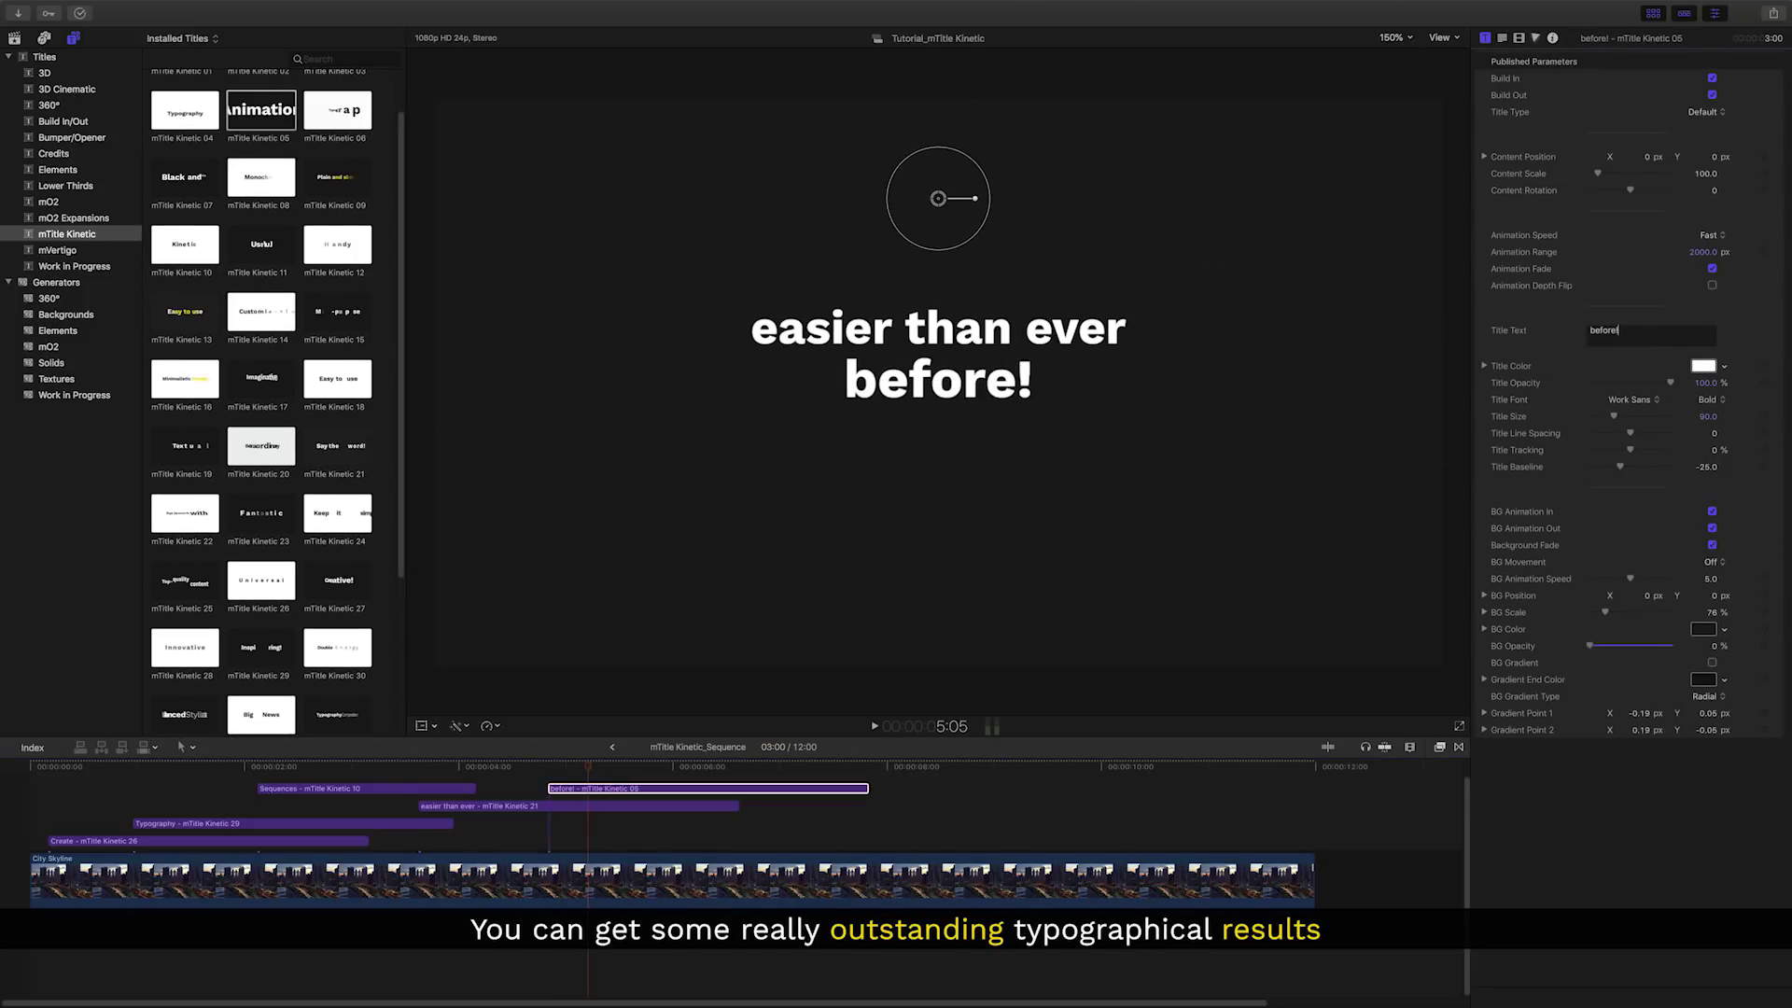
drag(1598, 174, 1602, 173)
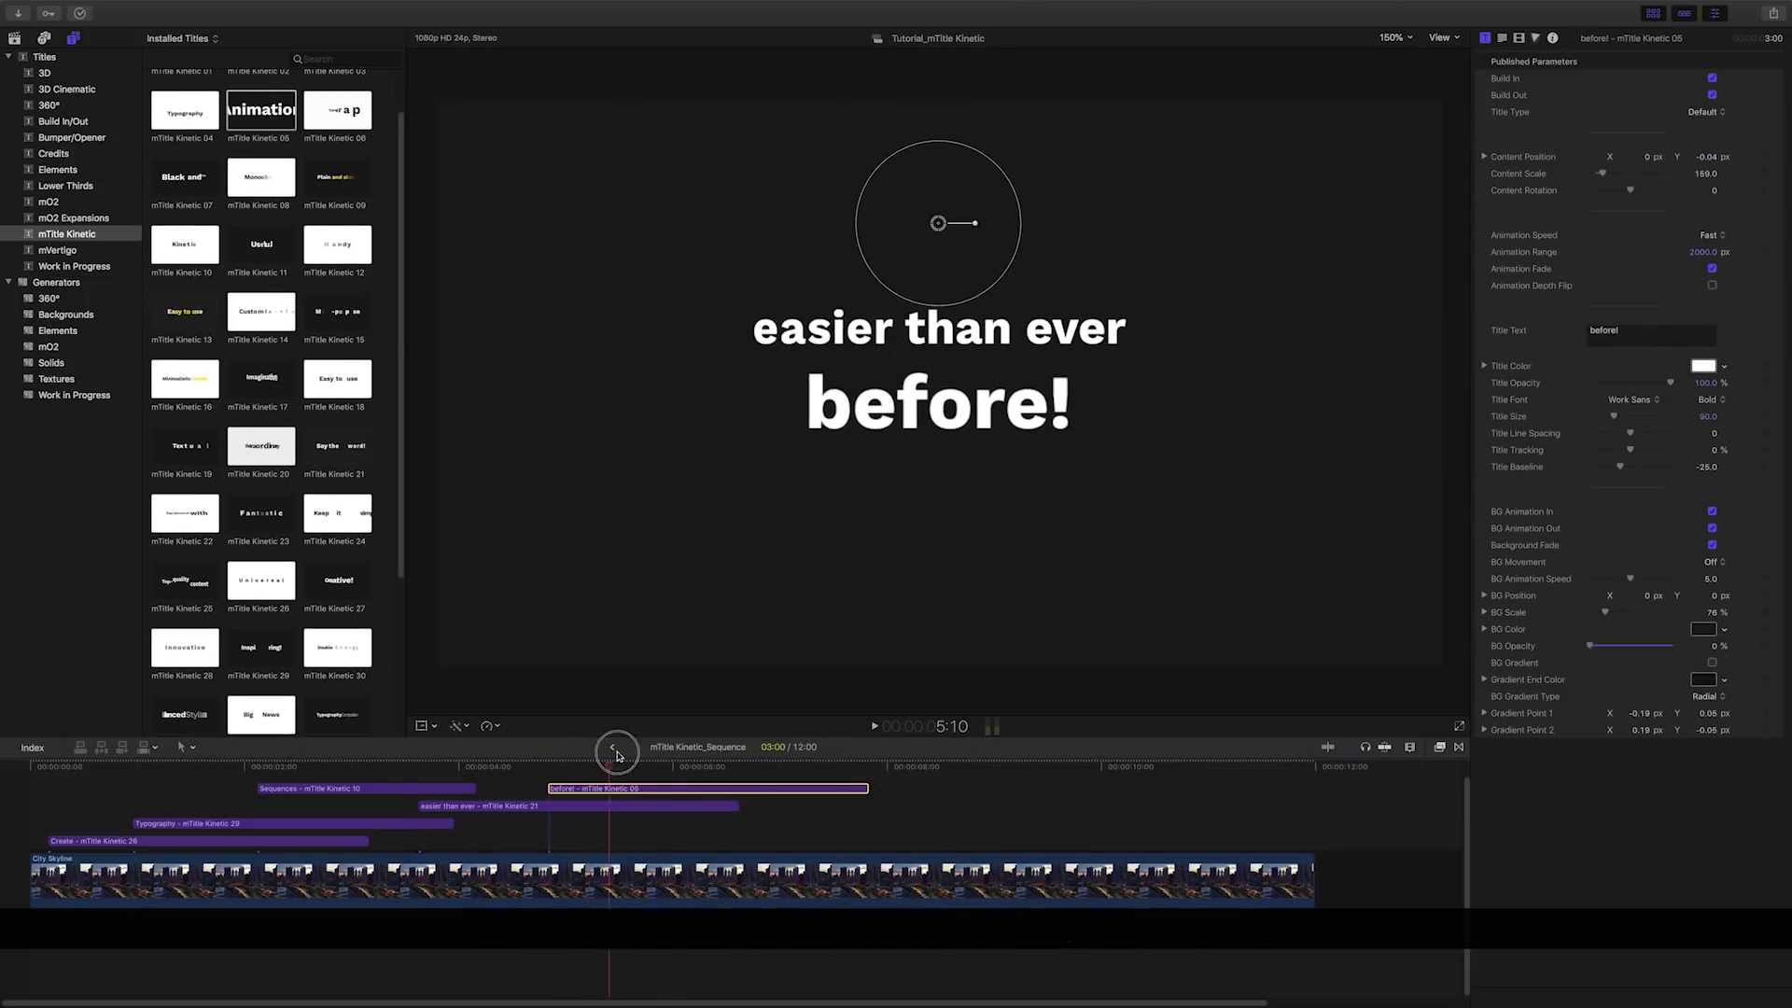